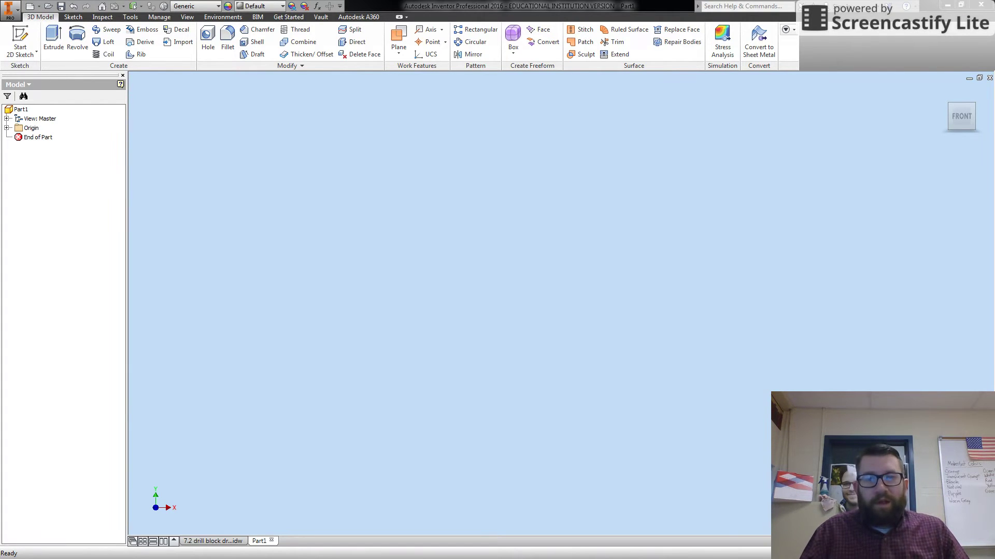
# Step: Start a new 2D sketch, Sketch1, on the XZ origin plane
pyautogui.click(21, 52)
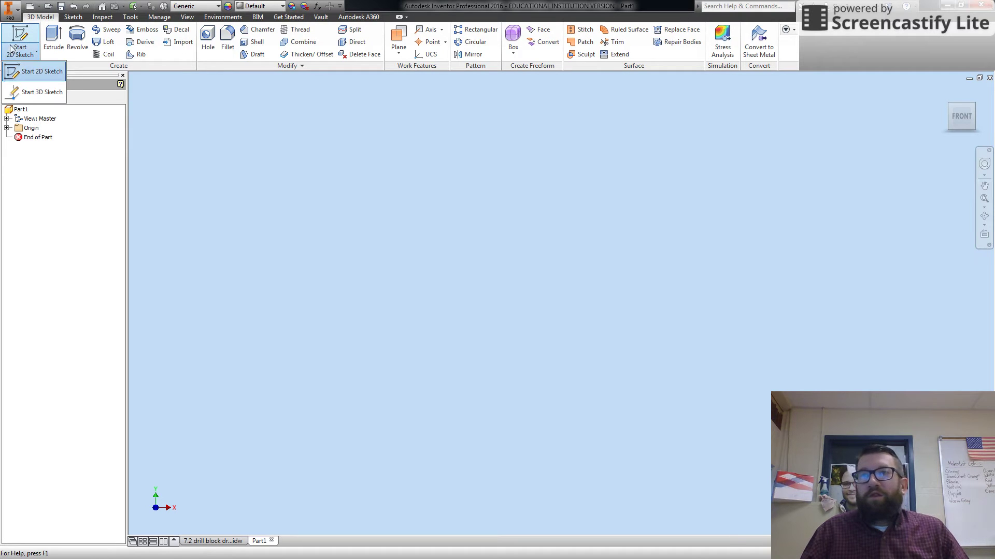
pyautogui.click(28, 71)
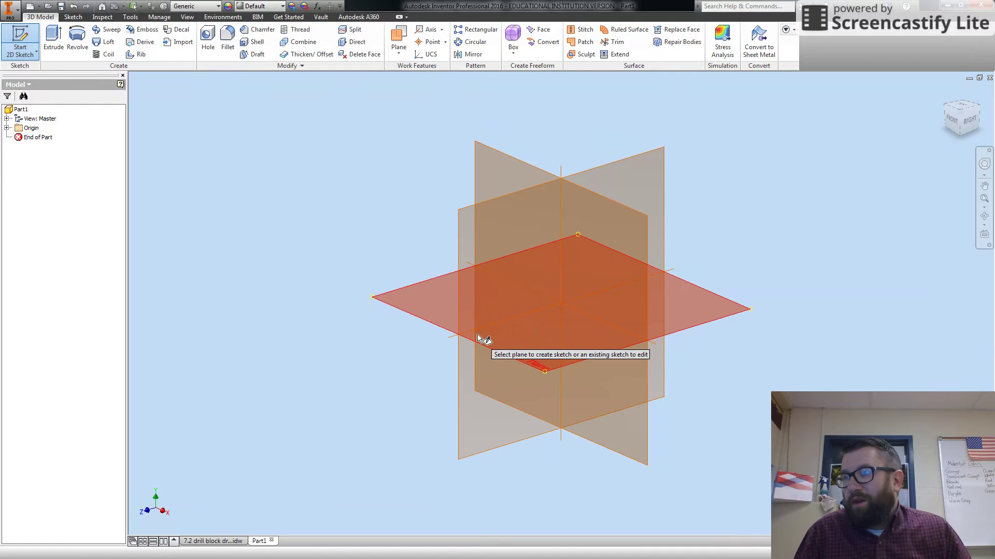
pyautogui.click(541, 351)
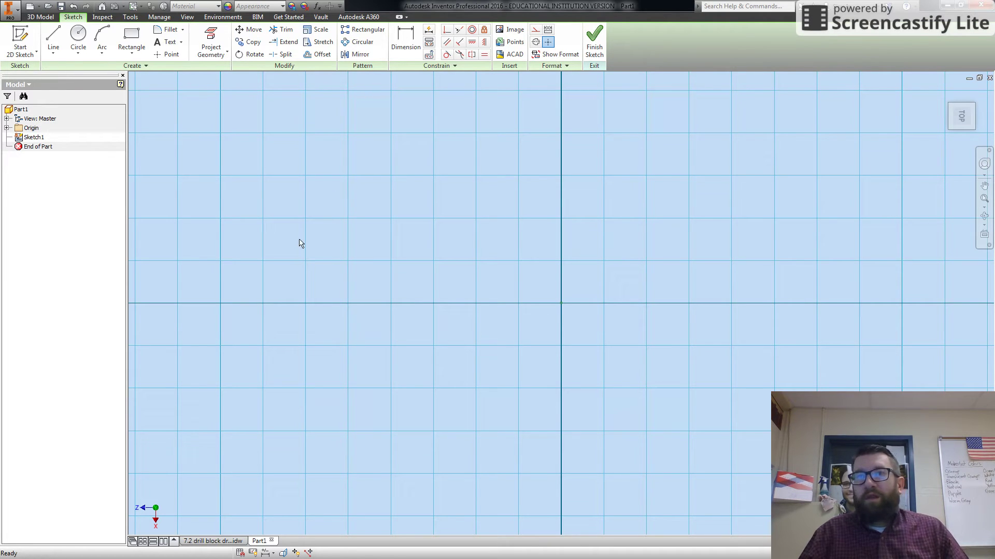
# Step: Draw the closed line profile: top edge, upper angled corner, side notch, lower angled corner and bottom edge
pyautogui.click(54, 39)
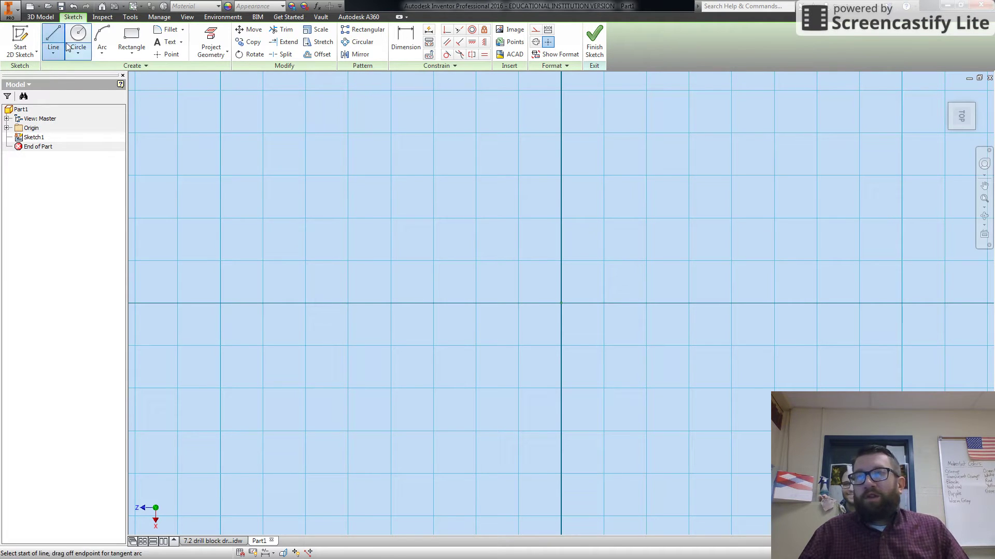
pyautogui.click(262, 169)
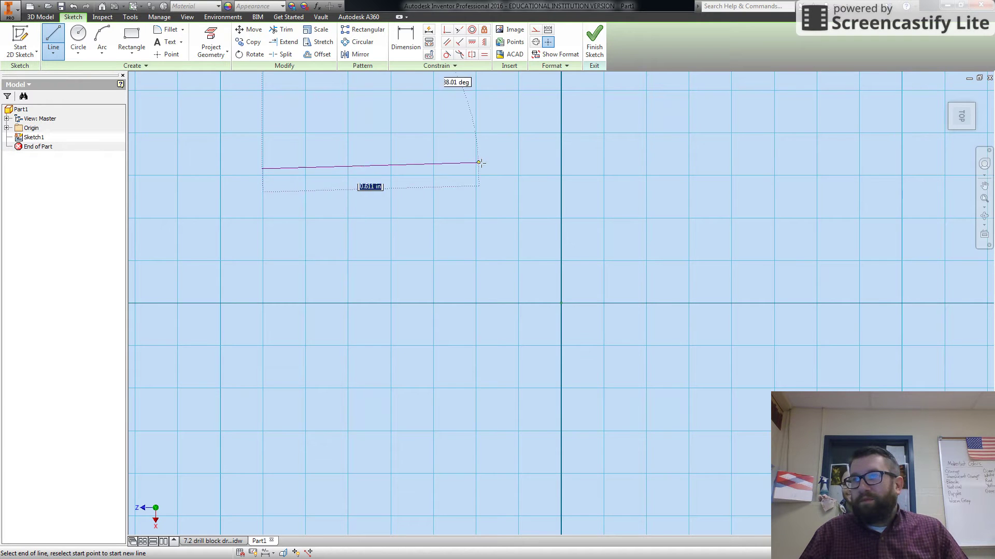
pyautogui.click(531, 169)
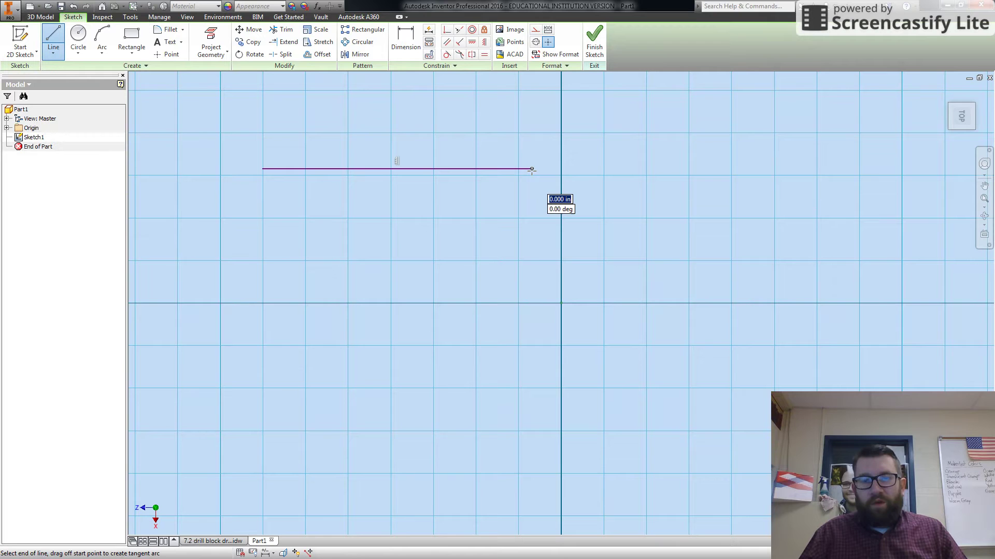
pyautogui.click(607, 248)
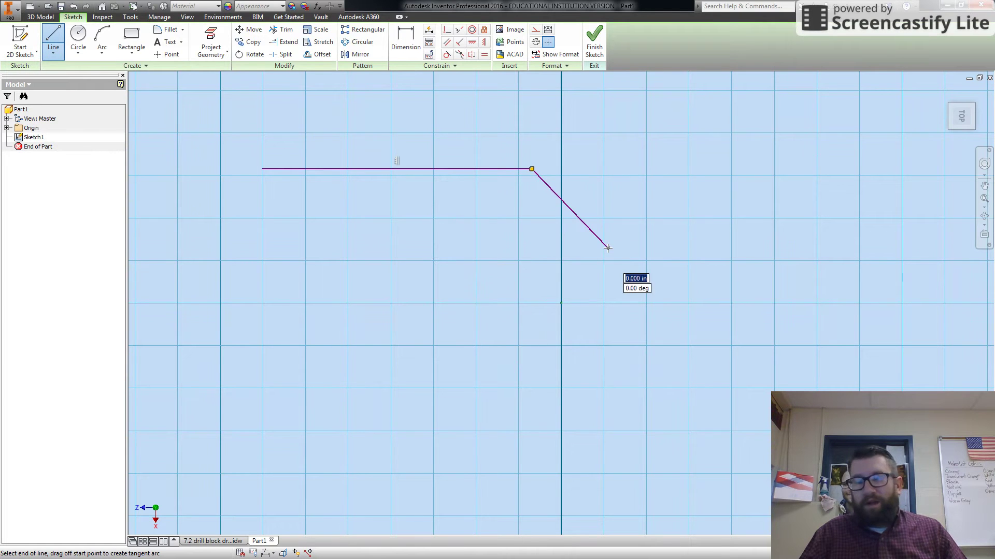
pyautogui.click(609, 289)
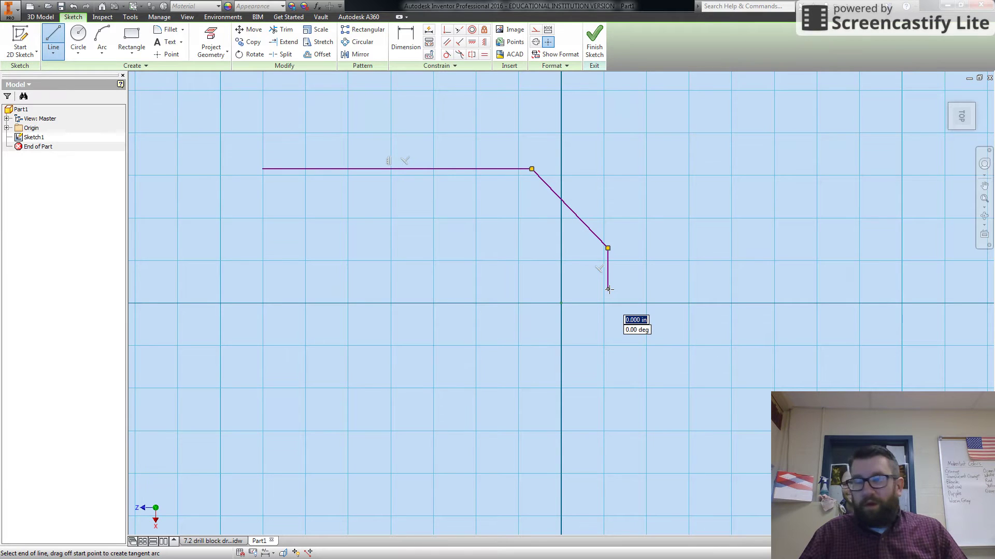
pyautogui.click(484, 289)
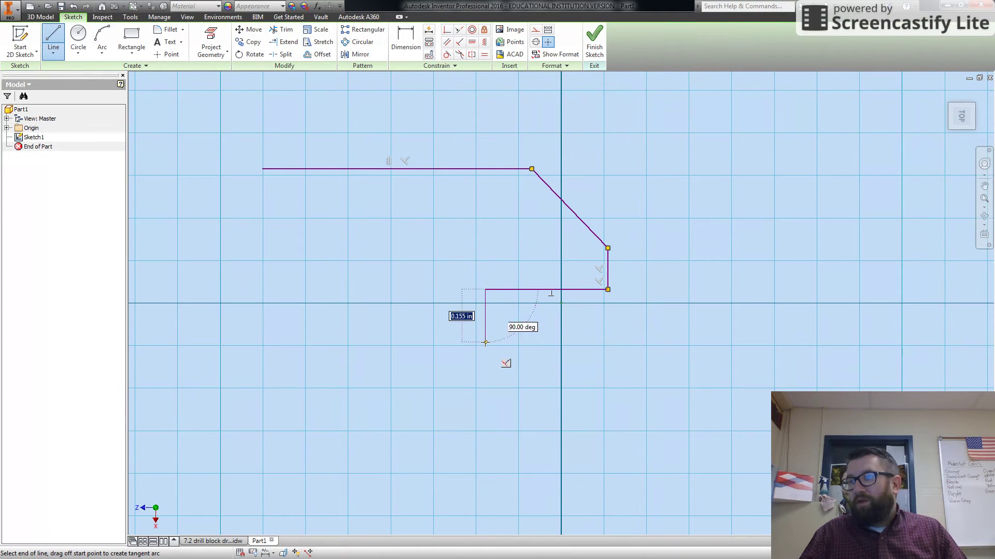
pyautogui.click(485, 388)
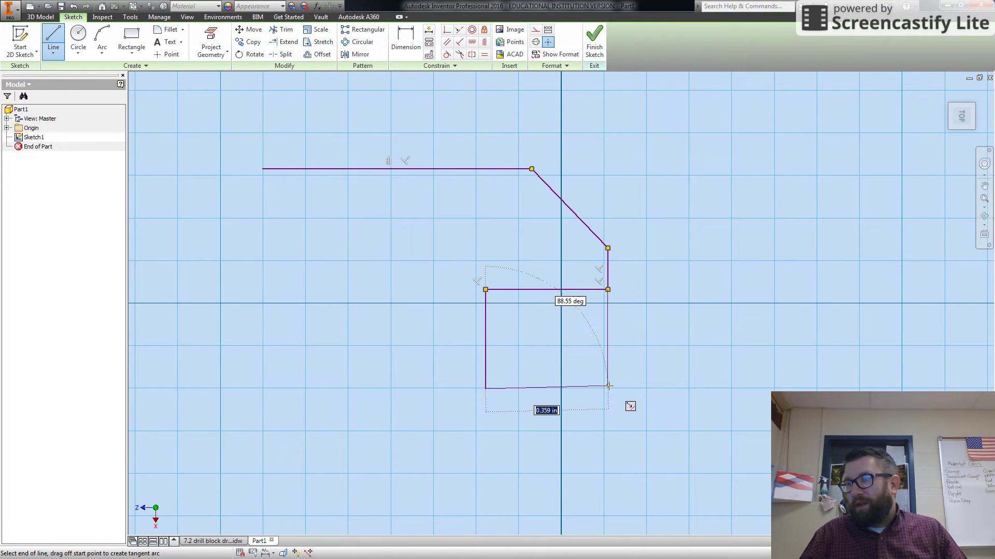
pyautogui.click(608, 388)
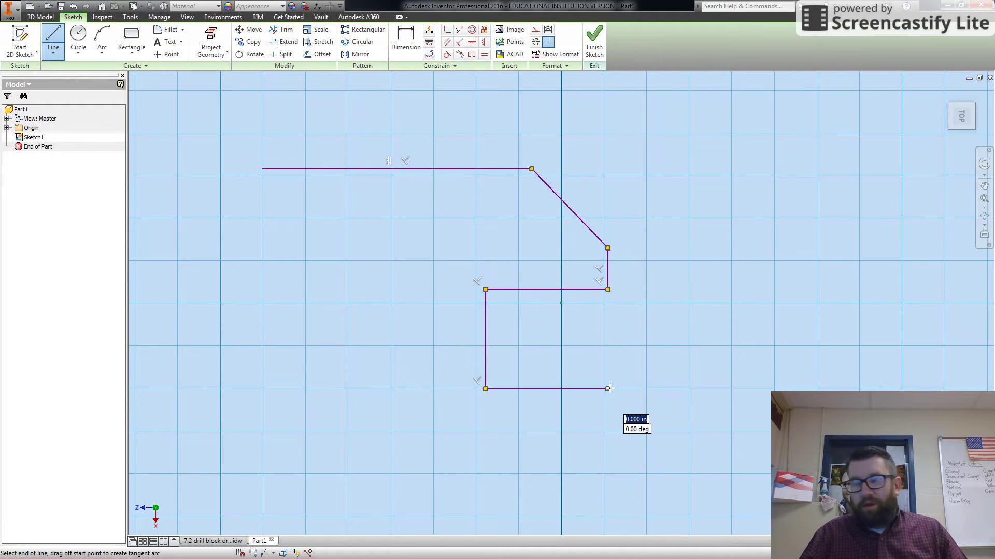
pyautogui.click(607, 430)
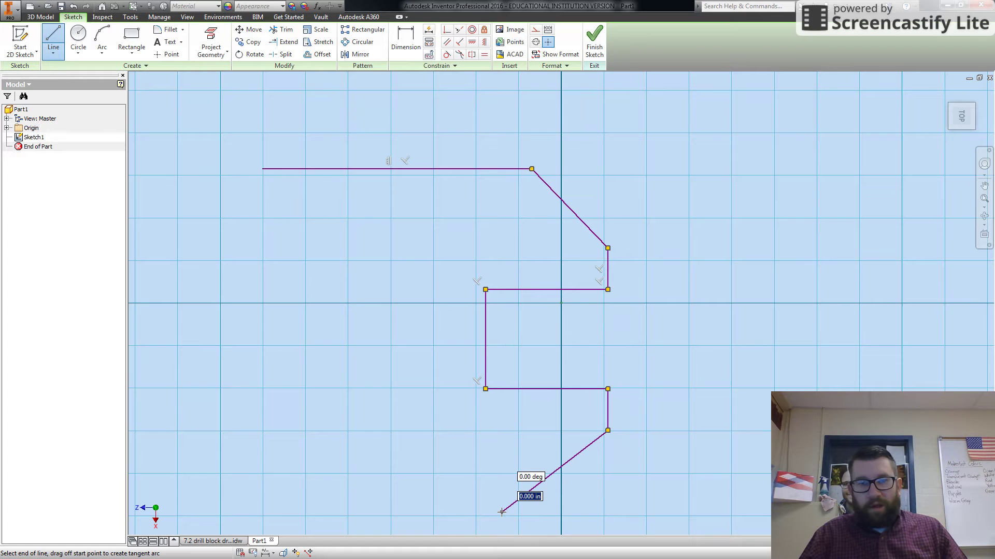
pyautogui.click(502, 512)
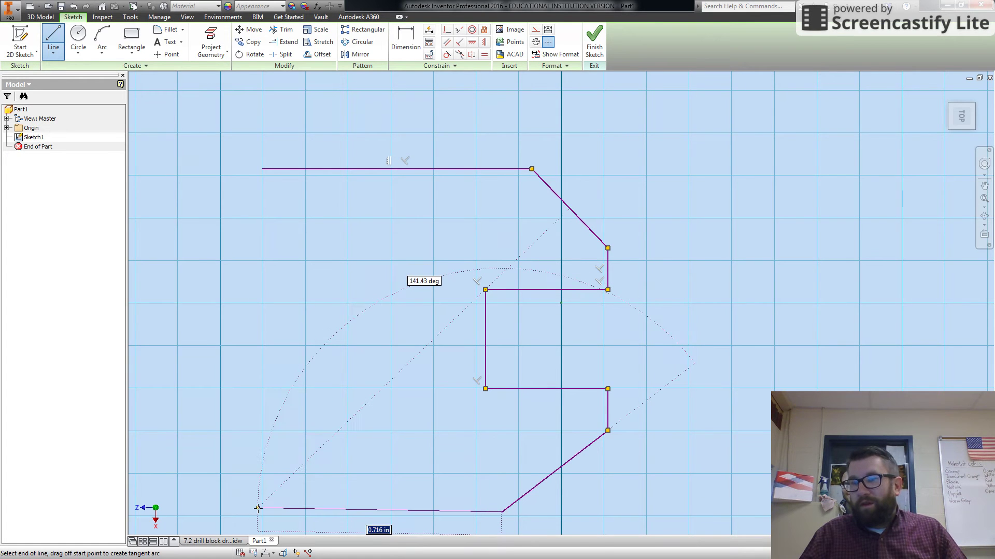
pyautogui.click(256, 512)
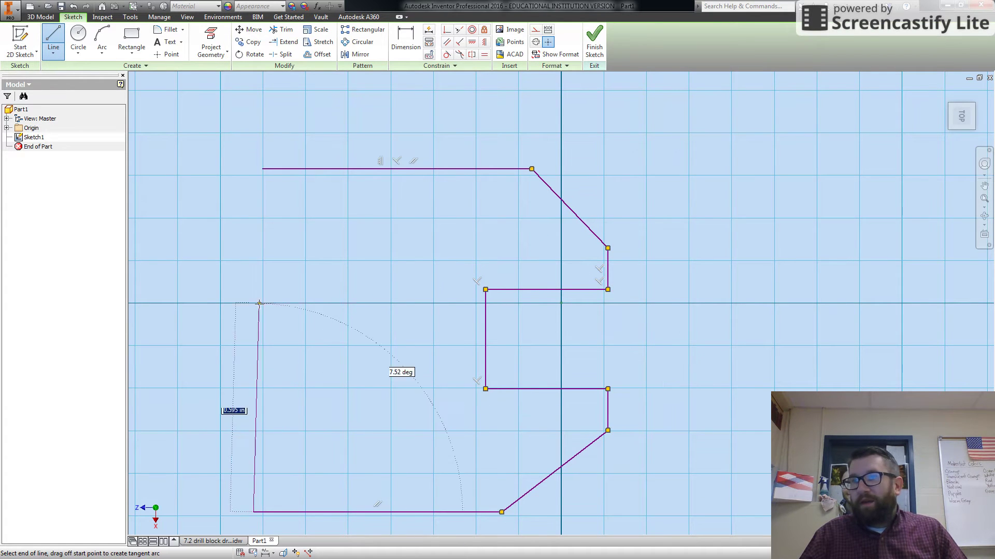
pyautogui.click(262, 168)
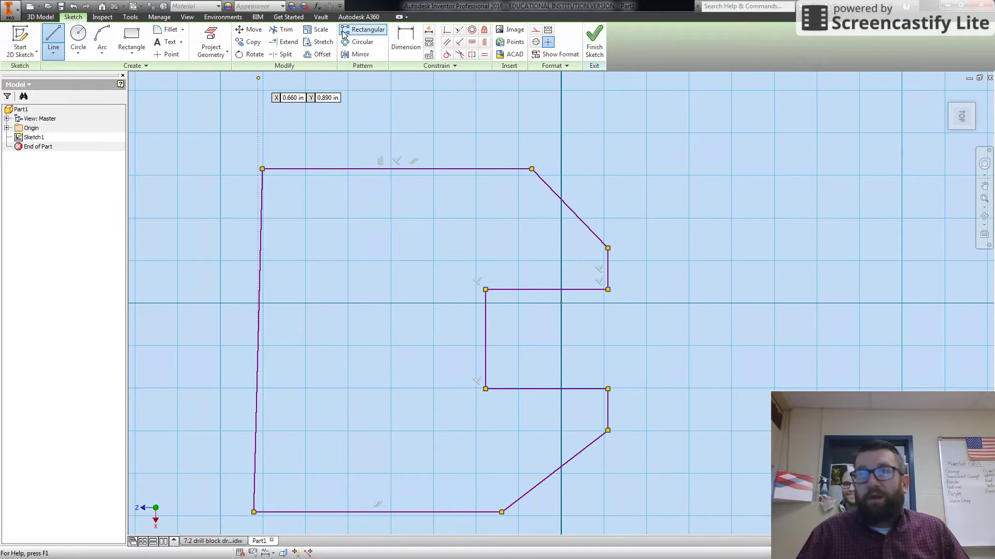
# Step: Apply a Perpendicular constraint between the outline's left edge and top edge
pyautogui.click(459, 43)
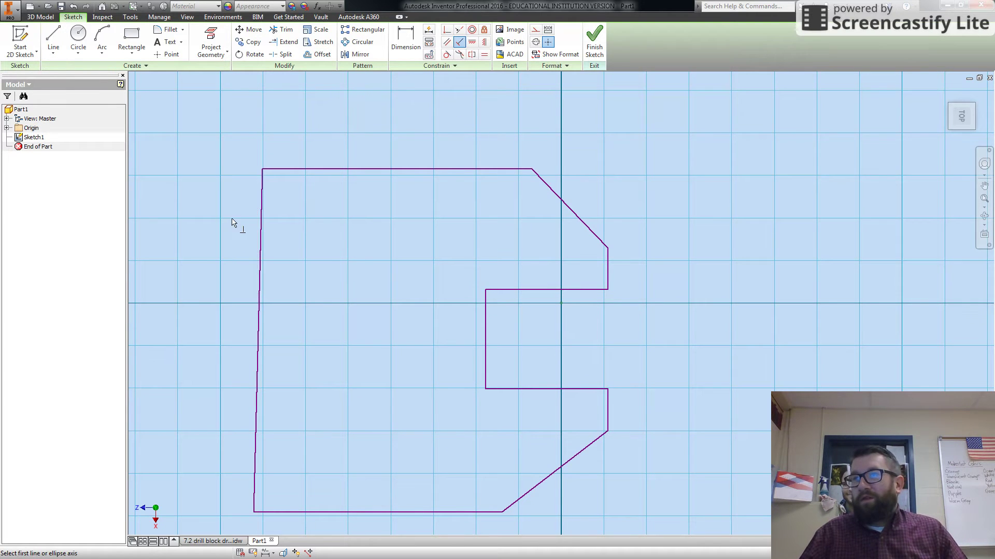
pyautogui.click(260, 216)
pyautogui.click(280, 169)
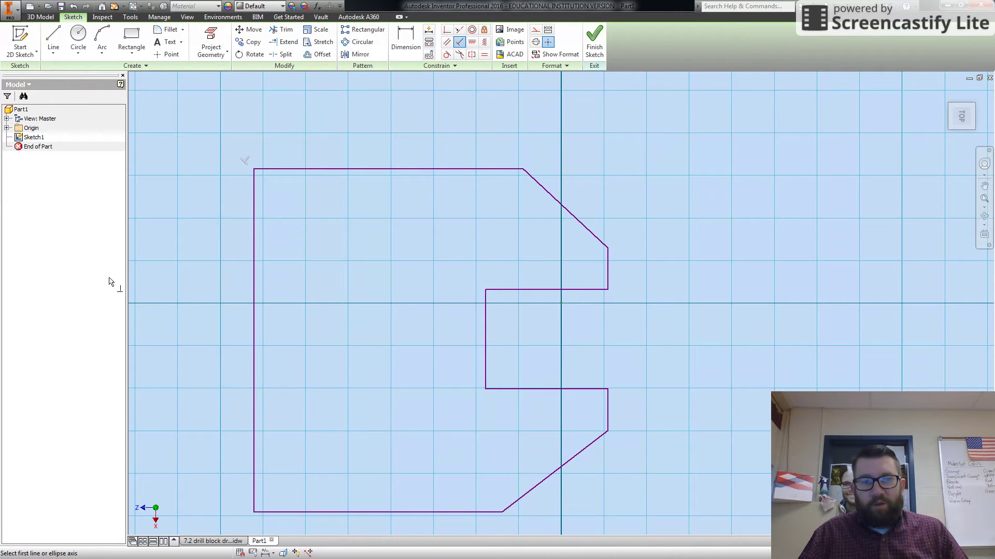
pyautogui.press('Escape')
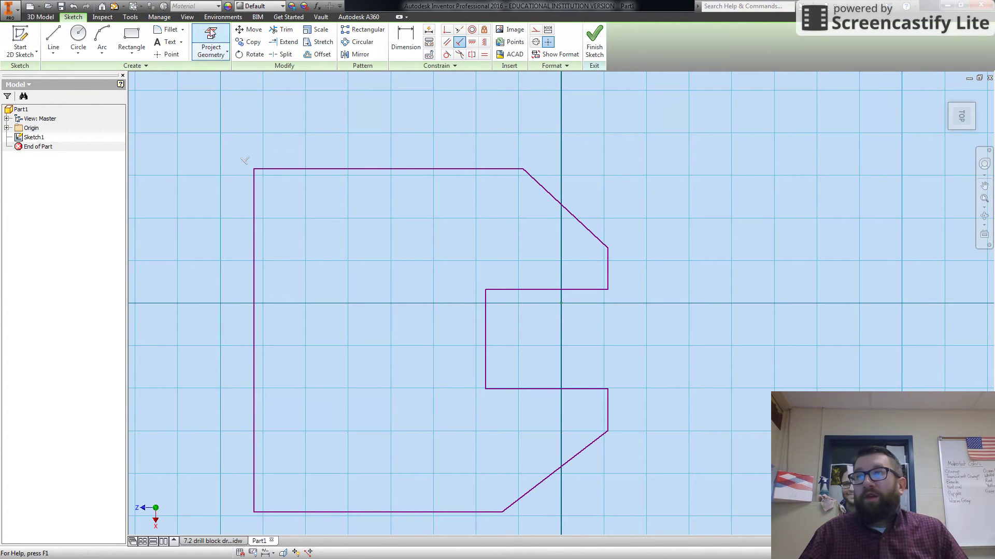
# Step: Dimension the top edge to 2.500 in and recentre the view on the resized outline
pyautogui.click(406, 39)
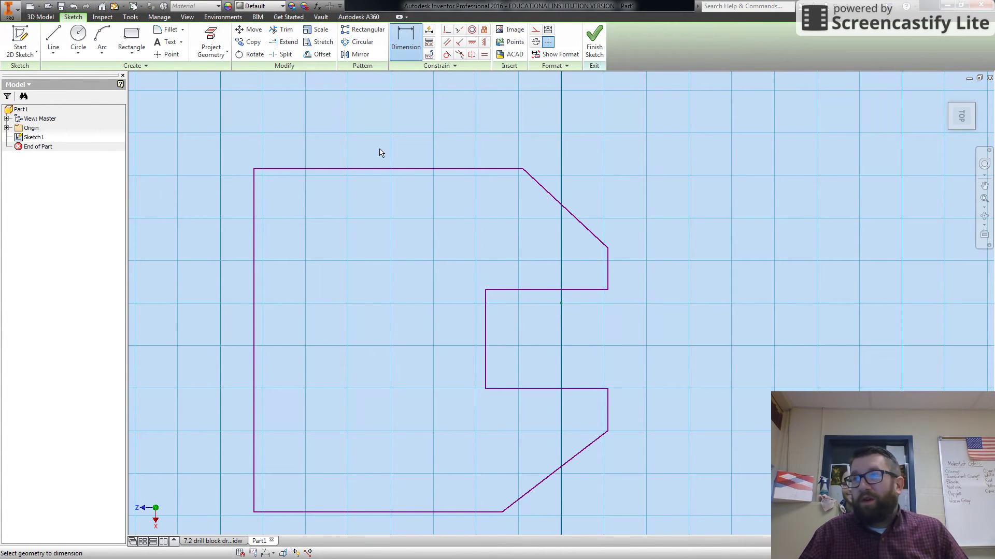
pyautogui.click(382, 169)
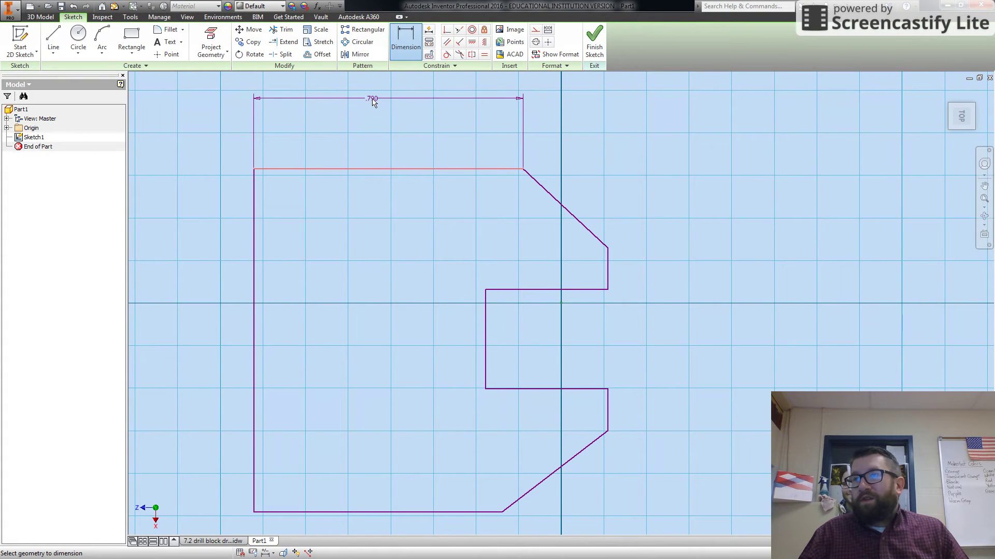
pyautogui.click(376, 103)
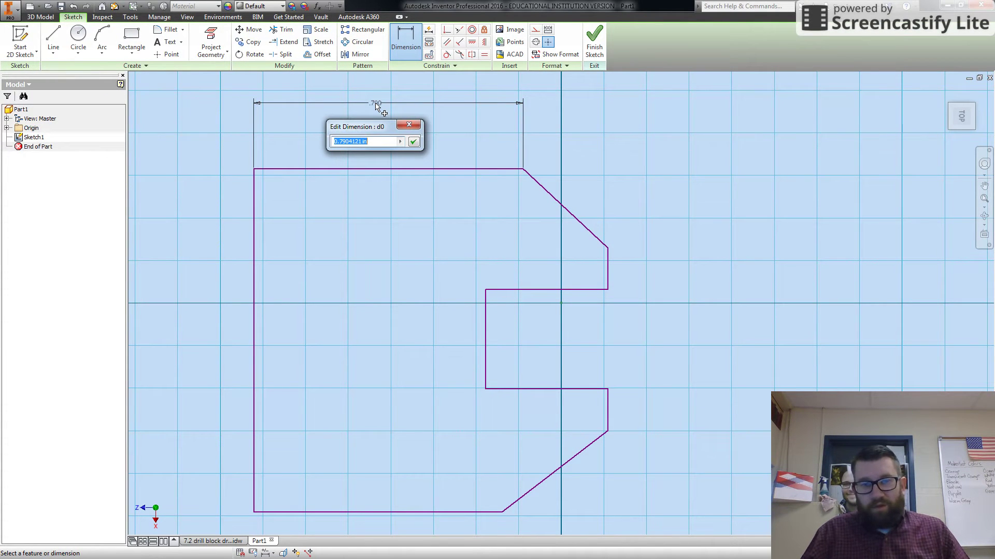
pyautogui.write('2')
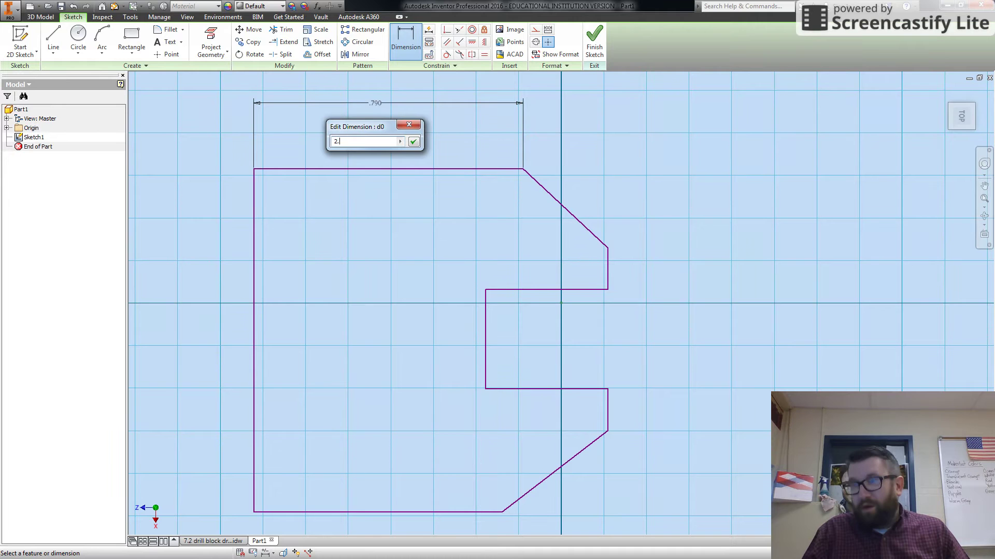
pyautogui.write('.5')
pyautogui.press('Return')
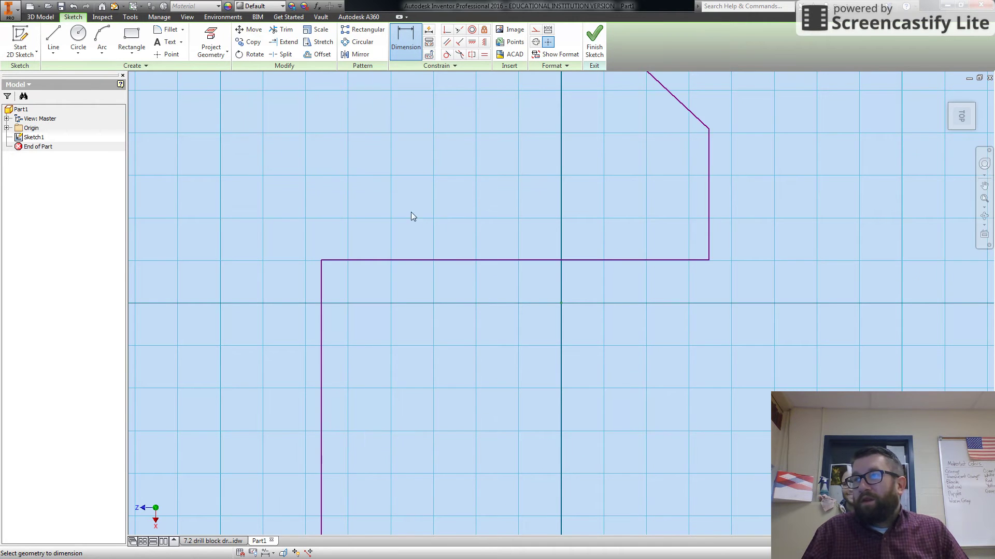
pyautogui.scroll(5, 411, 213)
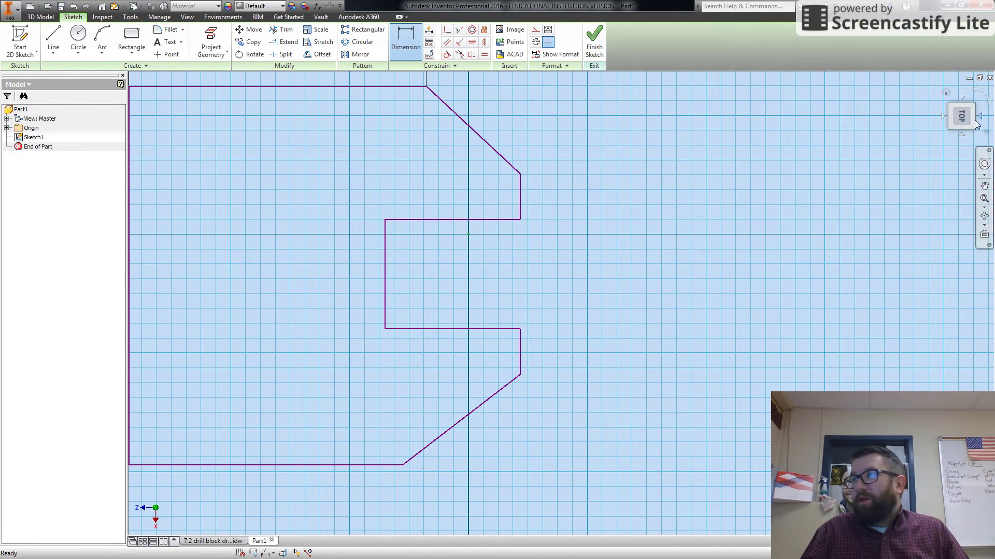
pyautogui.click(985, 185)
pyautogui.moveTo(329, 209)
pyautogui.mouseDown()
pyautogui.moveTo(514, 240)
pyautogui.moveTo(476, 247)
pyautogui.mouseUp()
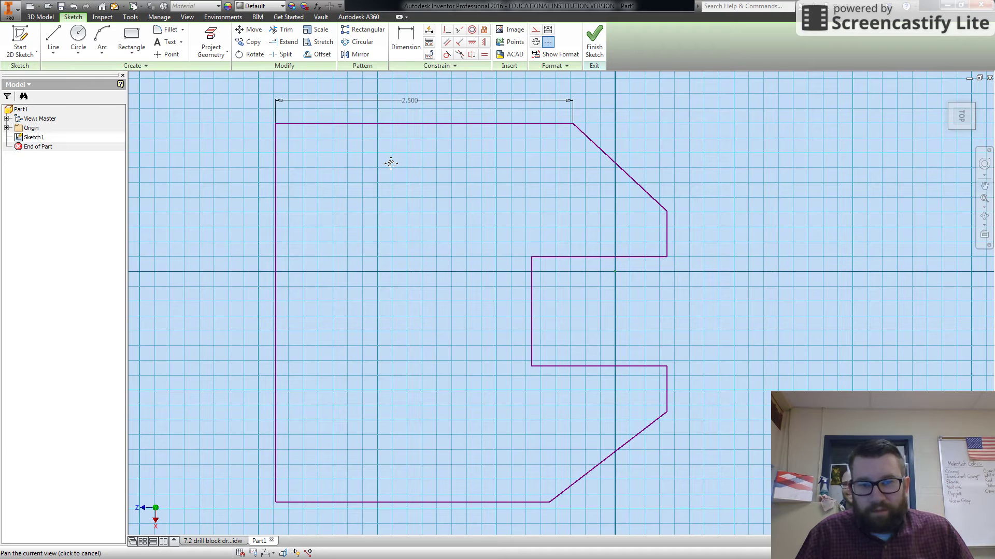
pyautogui.press('Escape')
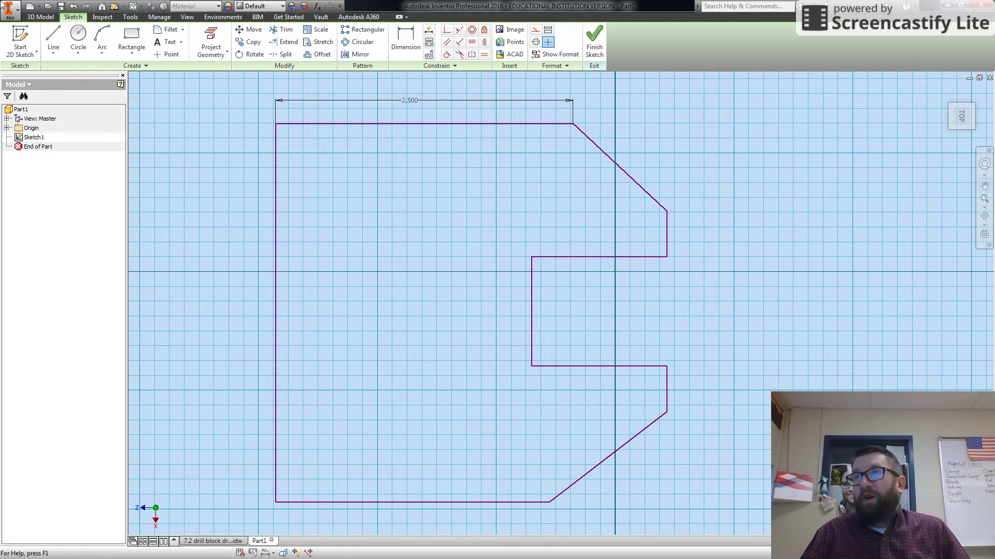
# Step: Dimension heights from the bottom edge: 2.190 to the upper chamfer corner and .690 to the lower one
pyautogui.click(405, 41)
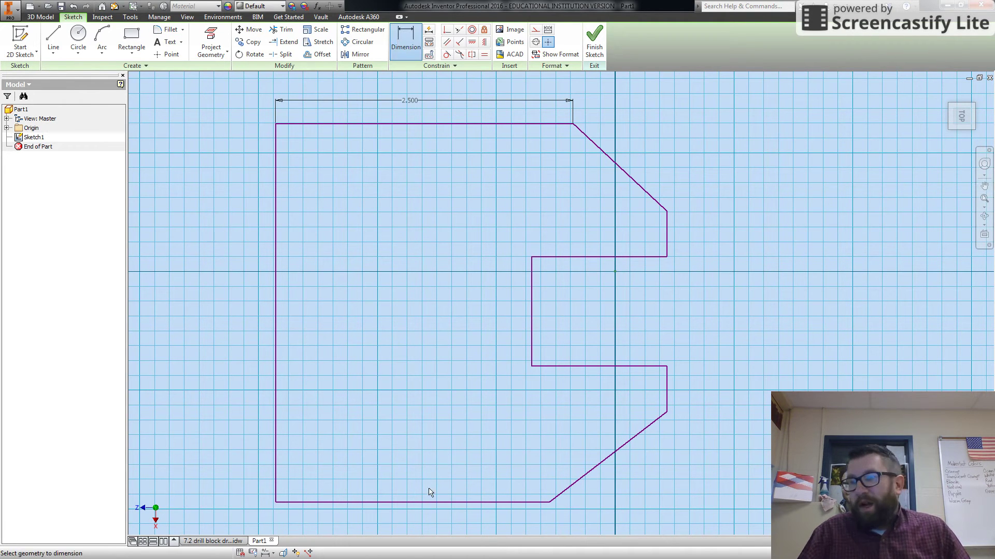
pyautogui.click(467, 503)
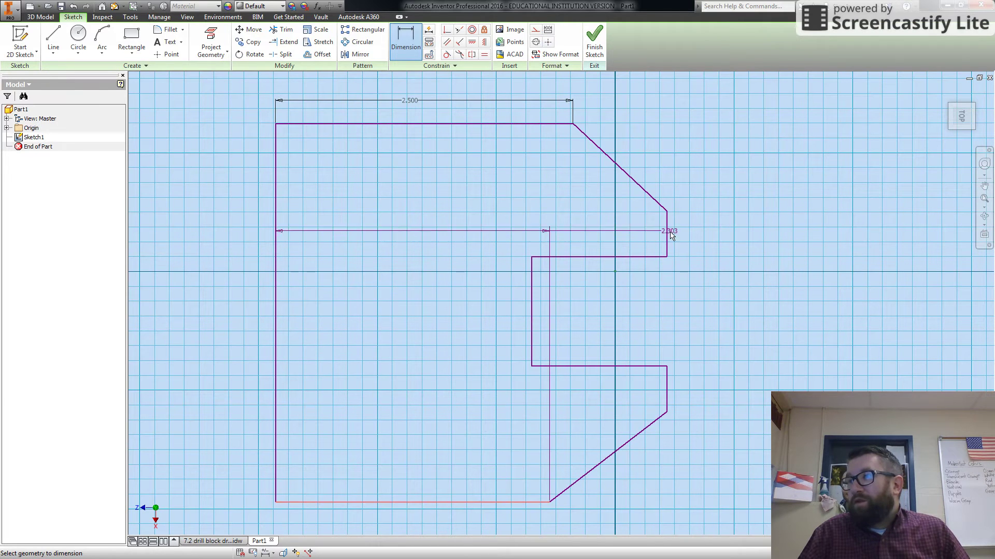
pyautogui.click(667, 212)
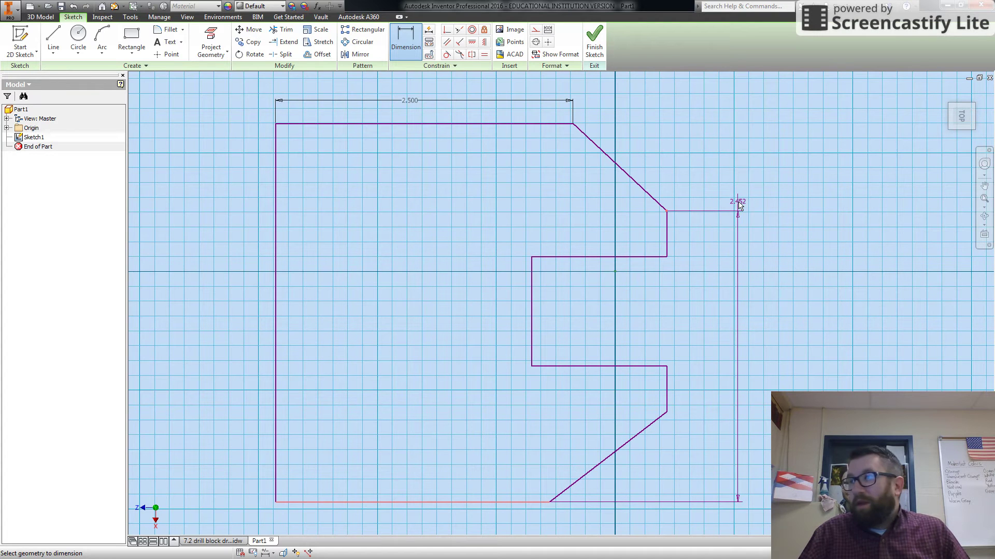
pyautogui.click(739, 205)
pyautogui.write('2.19')
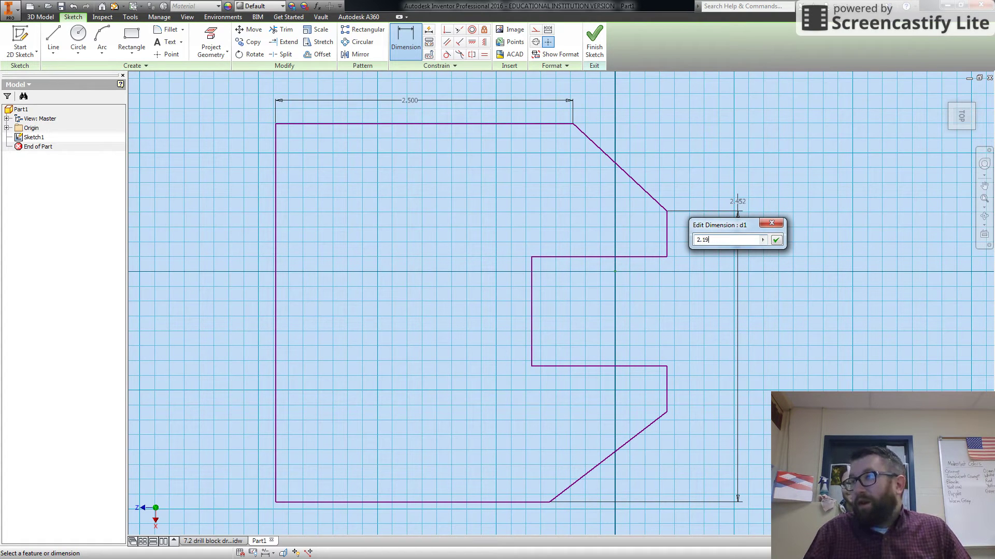
pyautogui.press('Return')
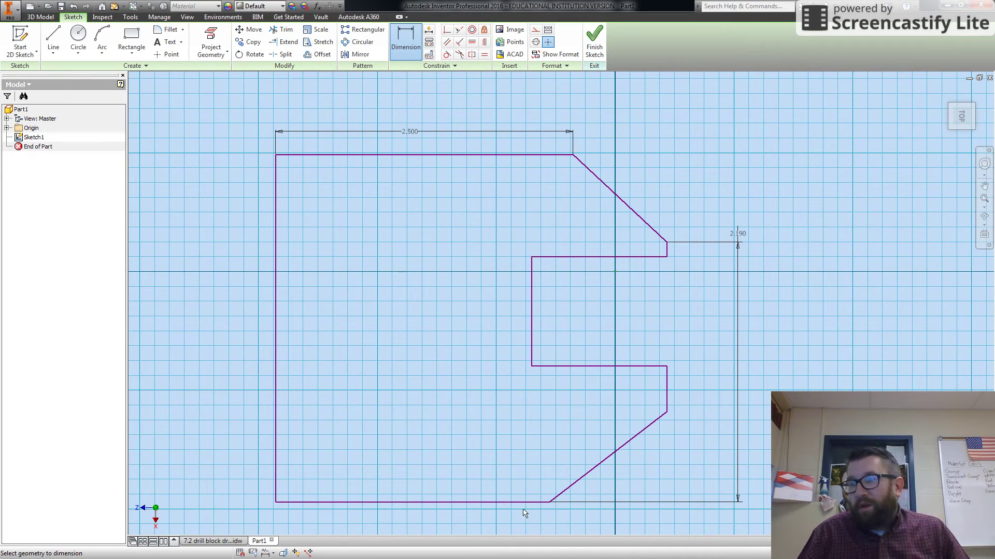
pyautogui.click(495, 503)
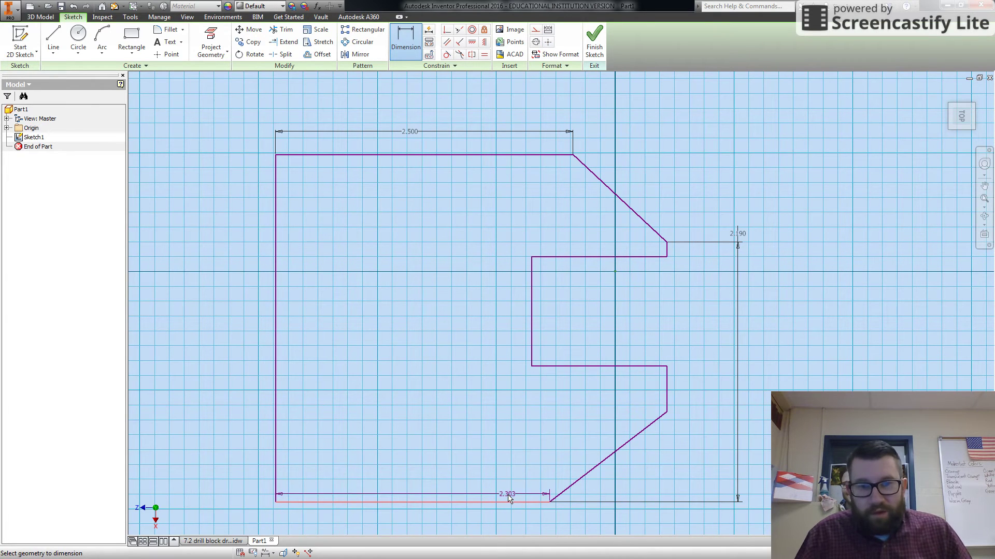
pyautogui.click(667, 412)
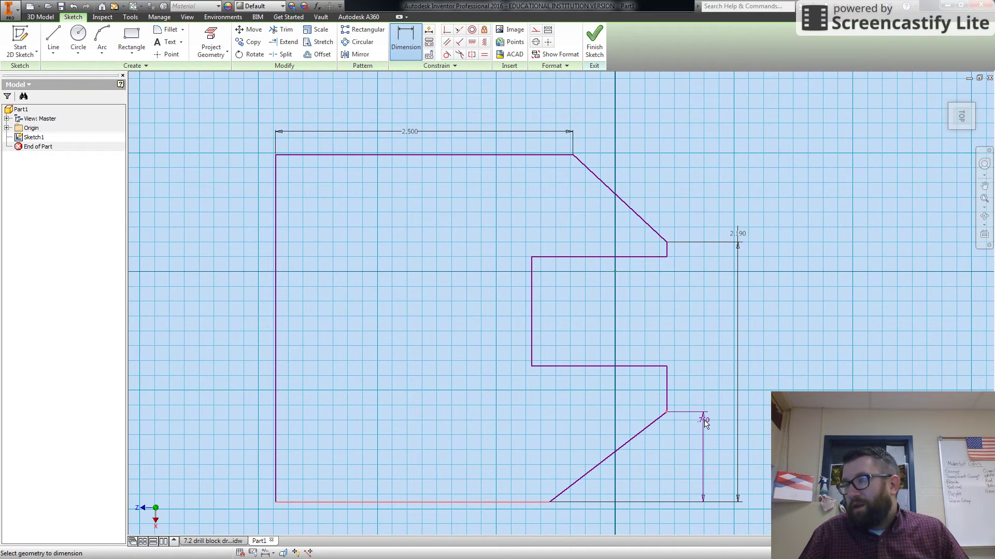
pyautogui.click(702, 422)
pyautogui.write('0.69')
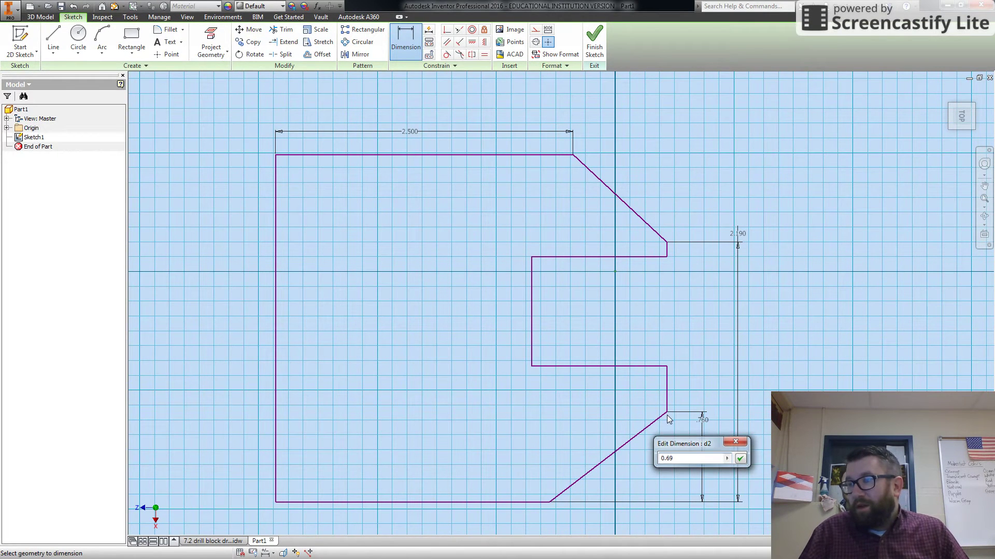
pyautogui.press('Return')
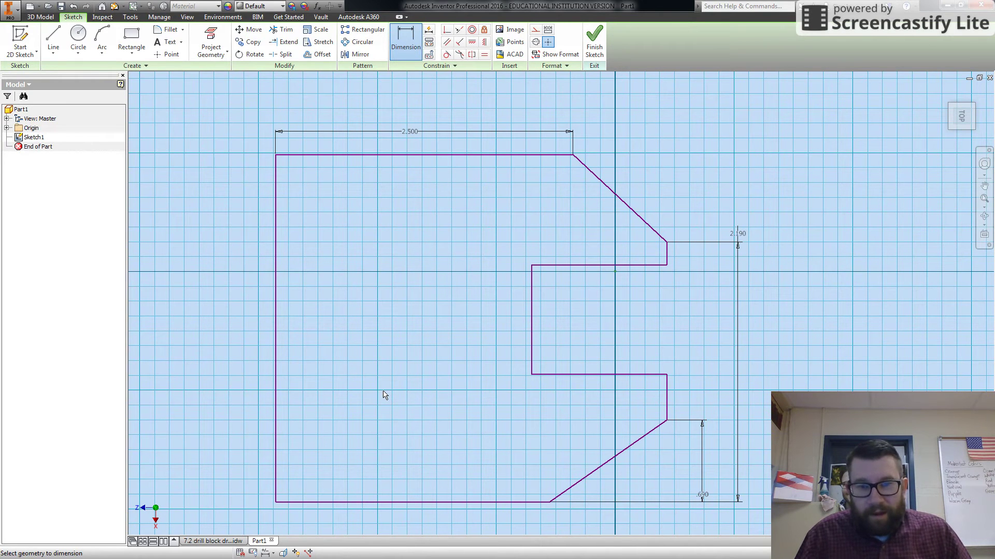
# Step: Add the .938 step height and the 1.015 slot height on the right side
pyautogui.click(443, 502)
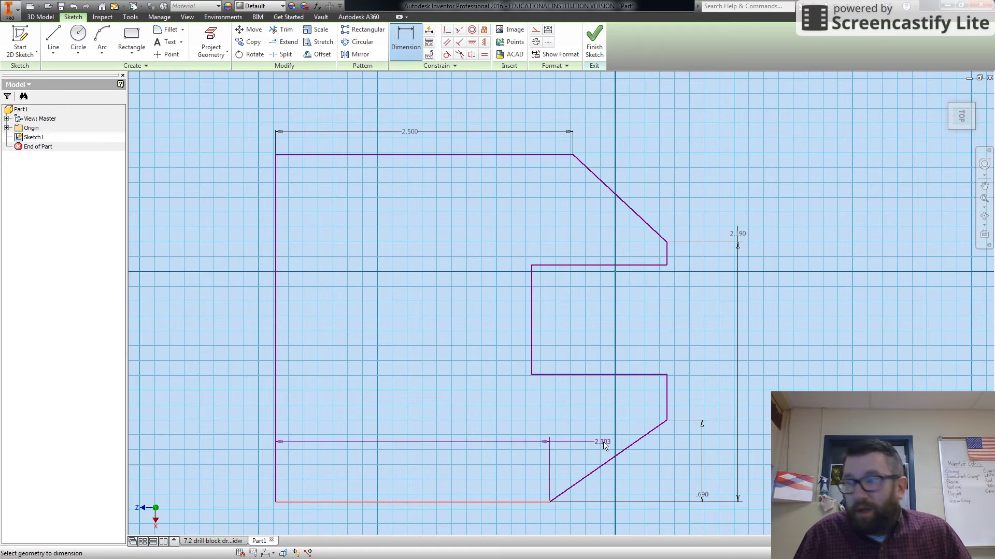
pyautogui.click(668, 375)
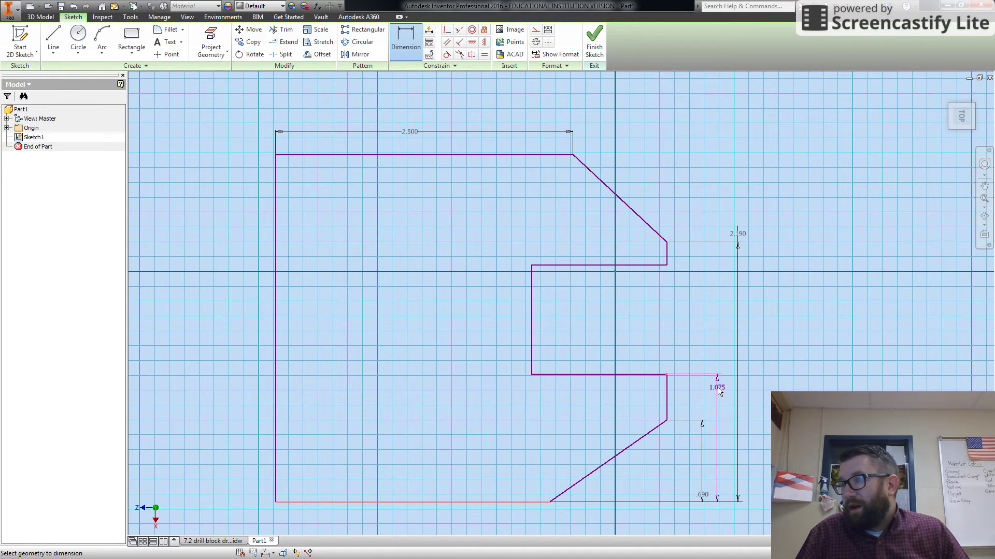
pyautogui.click(717, 388)
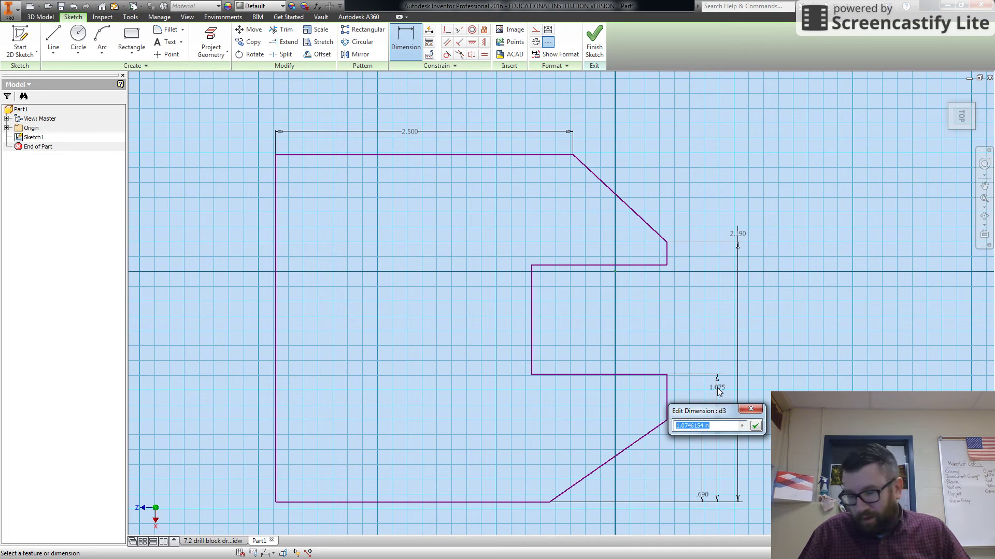
pyautogui.write('0.938')
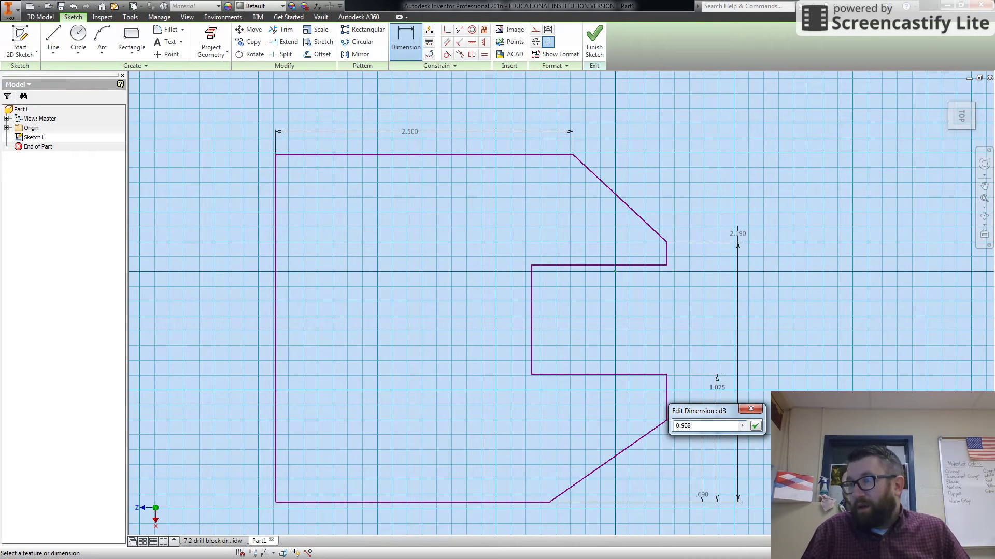
pyautogui.press('Return')
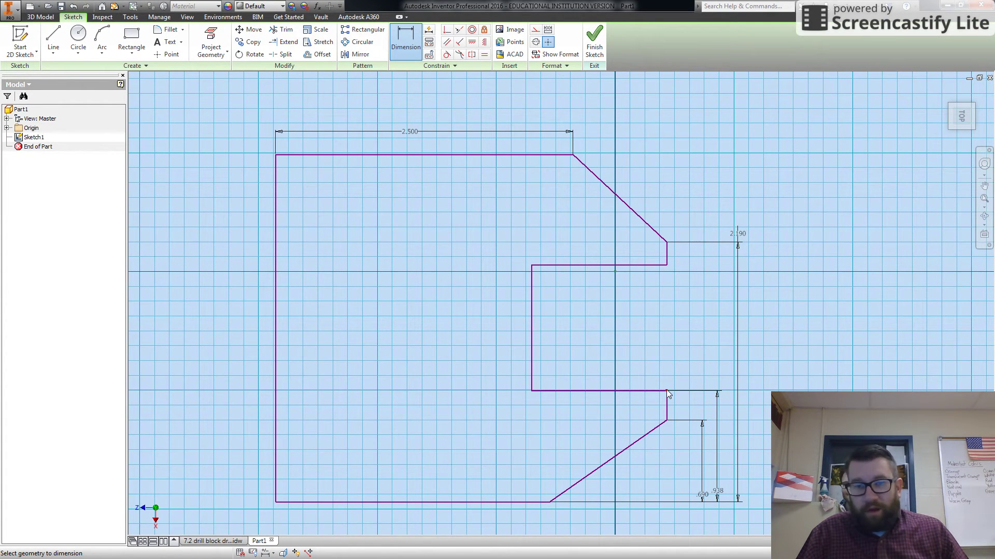
pyautogui.click(667, 267)
pyautogui.click(684, 316)
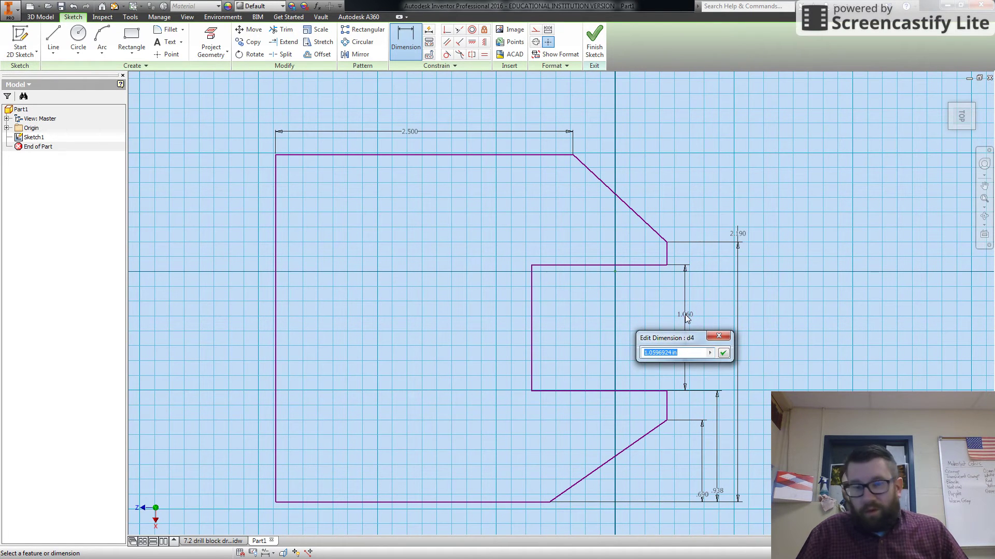
pyautogui.write('1.015')
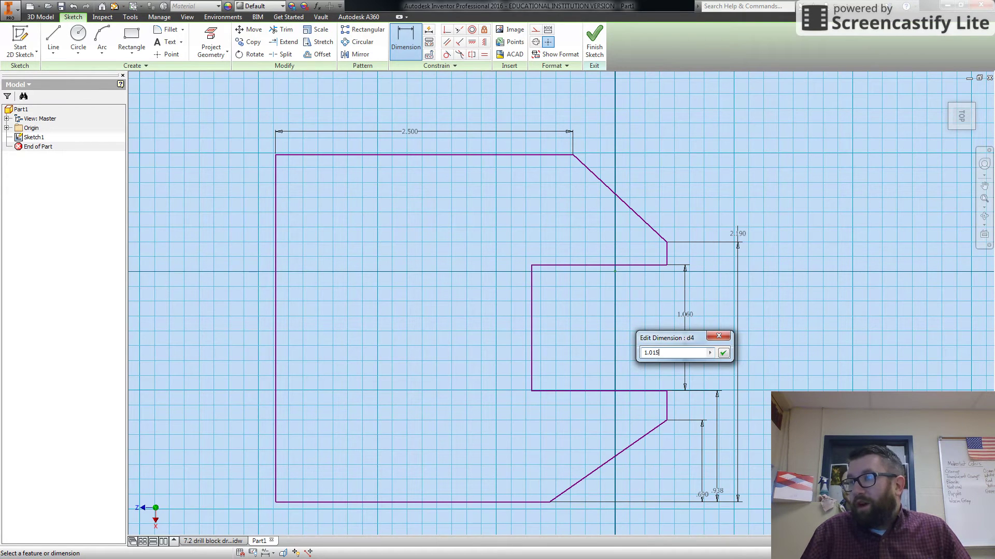
pyautogui.press('Return')
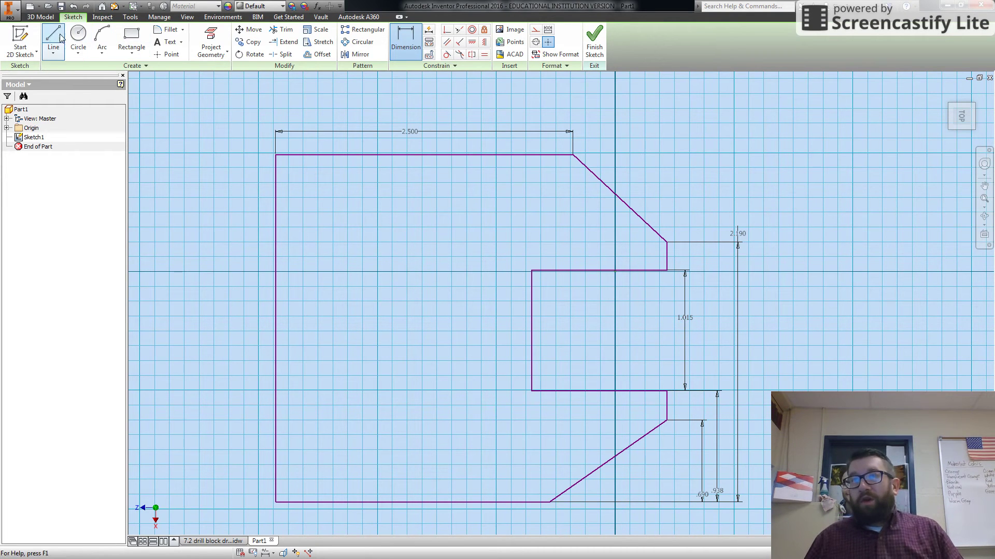
# Step: Dimension the left edge to 2.865 and the left edge to lower angled corner width to 3.500
pyautogui.click(277, 288)
pyautogui.click(196, 288)
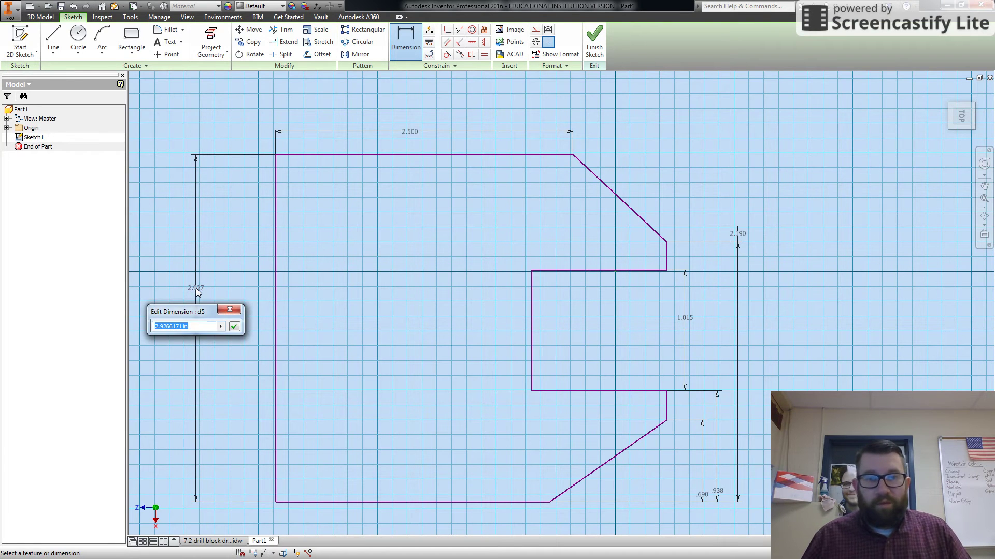
pyautogui.write('2.865')
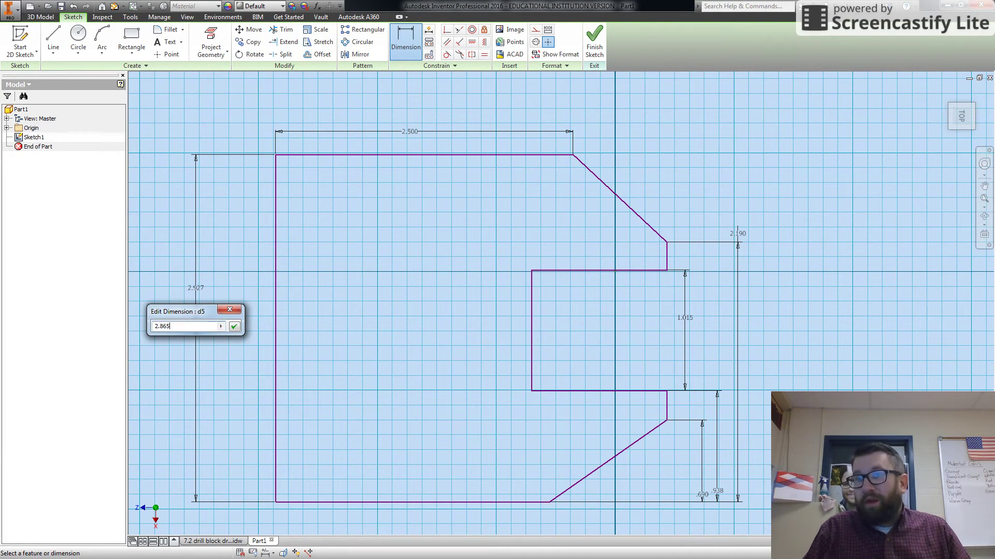
pyautogui.press('Return')
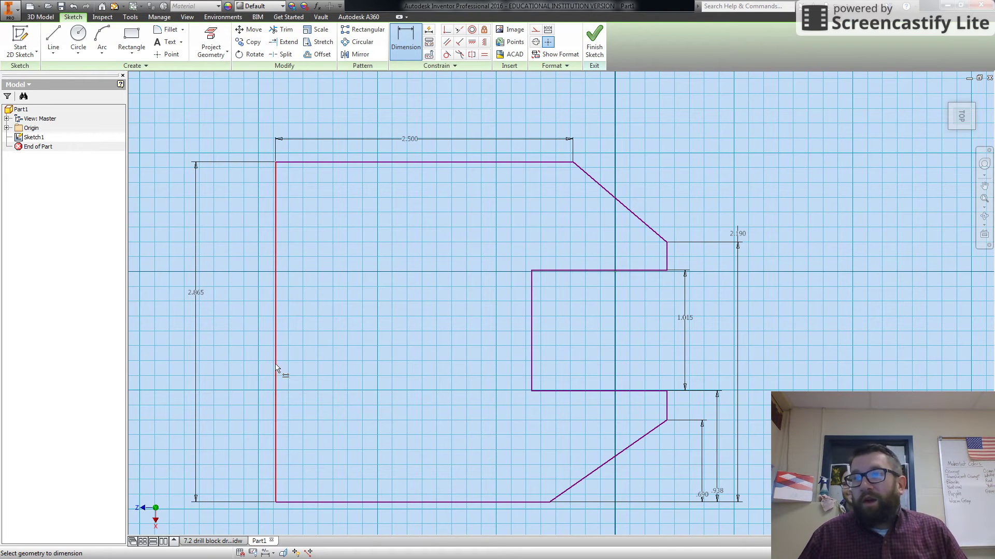
pyautogui.click(275, 394)
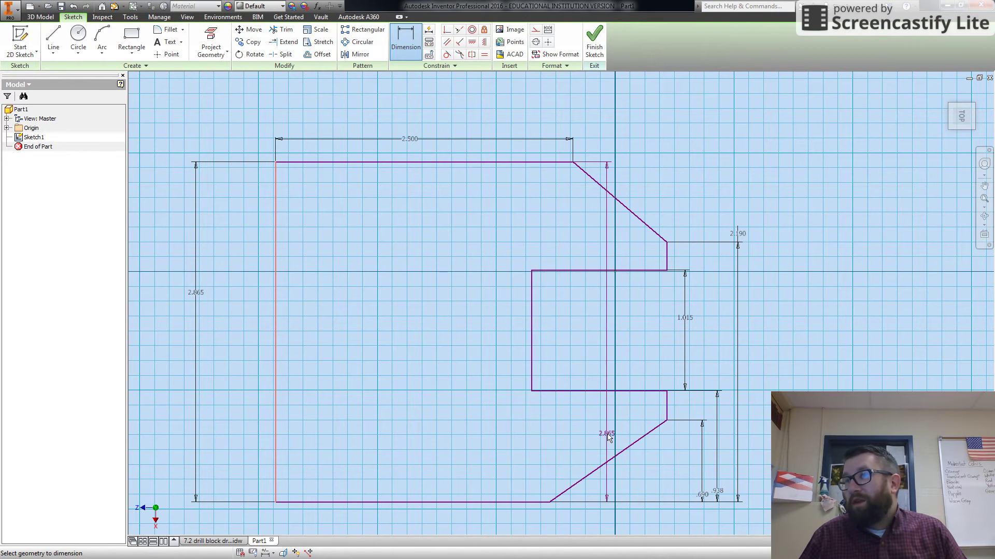
pyautogui.click(666, 422)
pyautogui.click(382, 418)
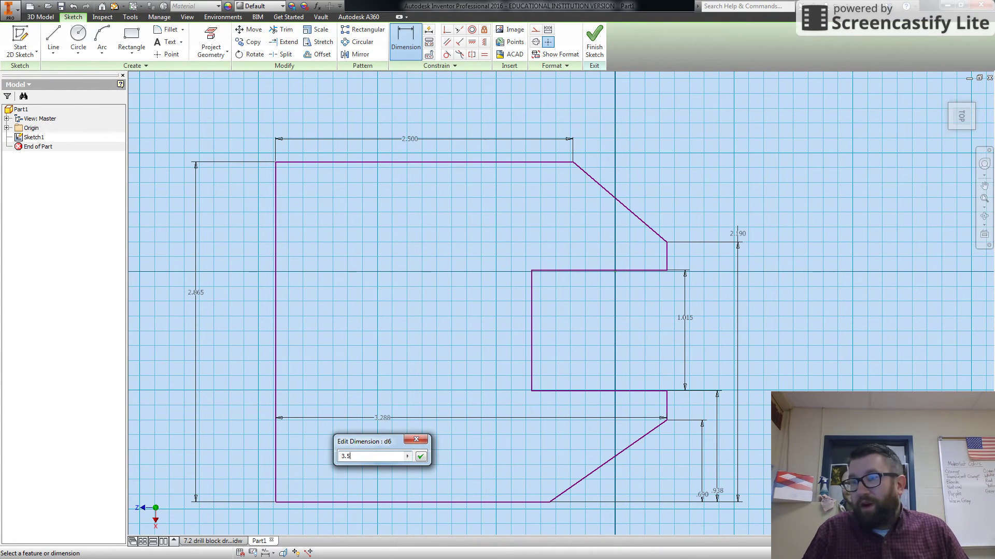
pyautogui.press('Return')
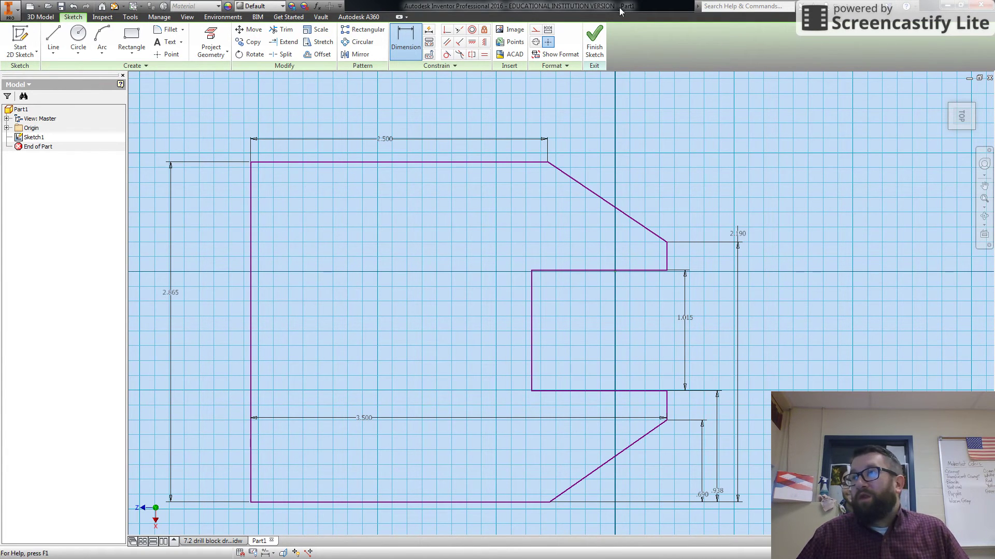
# Step: Finish the sketch and extrude the profile 1 in thick as Extrusion1
pyautogui.click(594, 41)
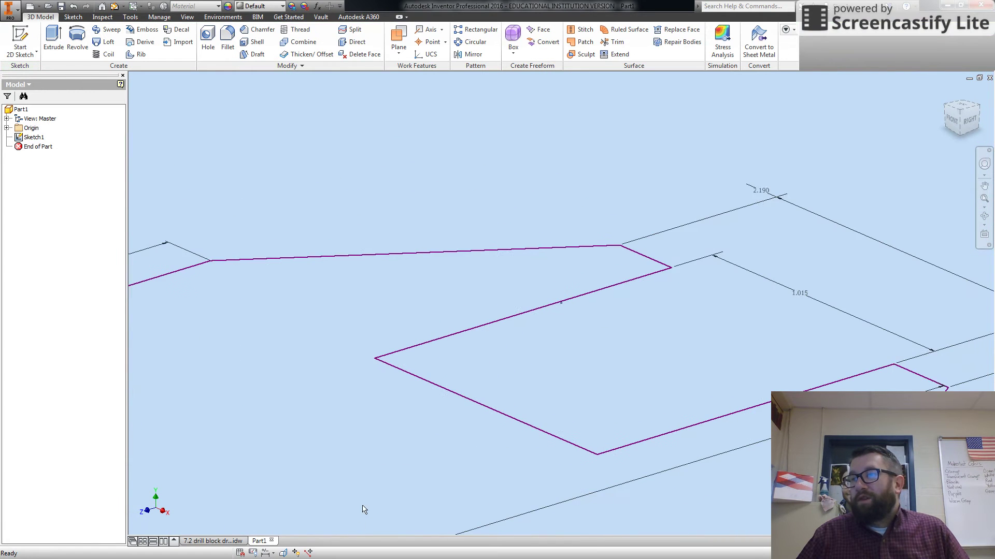
pyautogui.click(983, 187)
pyautogui.moveTo(333, 467)
pyautogui.mouseDown()
pyautogui.moveTo(461, 333)
pyautogui.moveTo(500, 352)
pyautogui.mouseUp()
pyautogui.press('Escape')
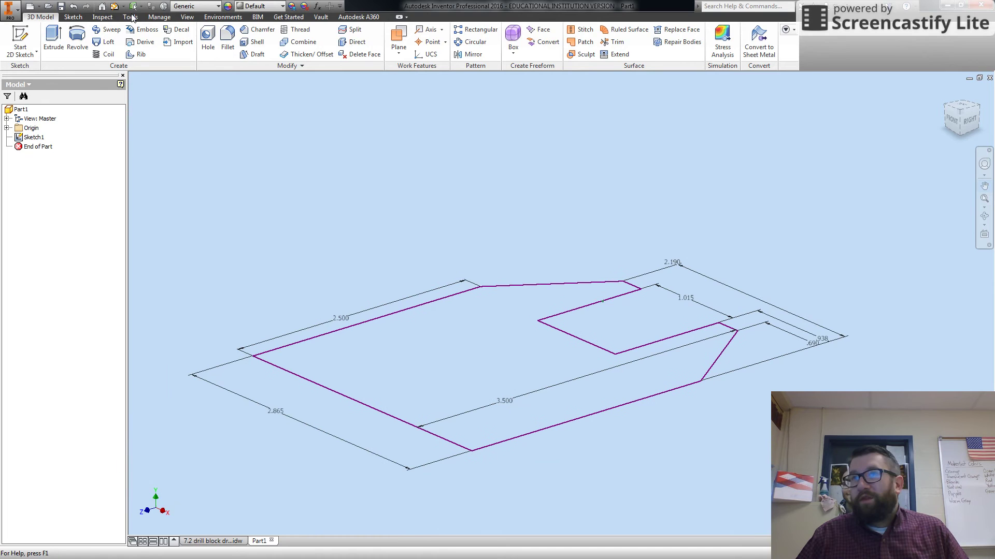
pyautogui.click(47, 40)
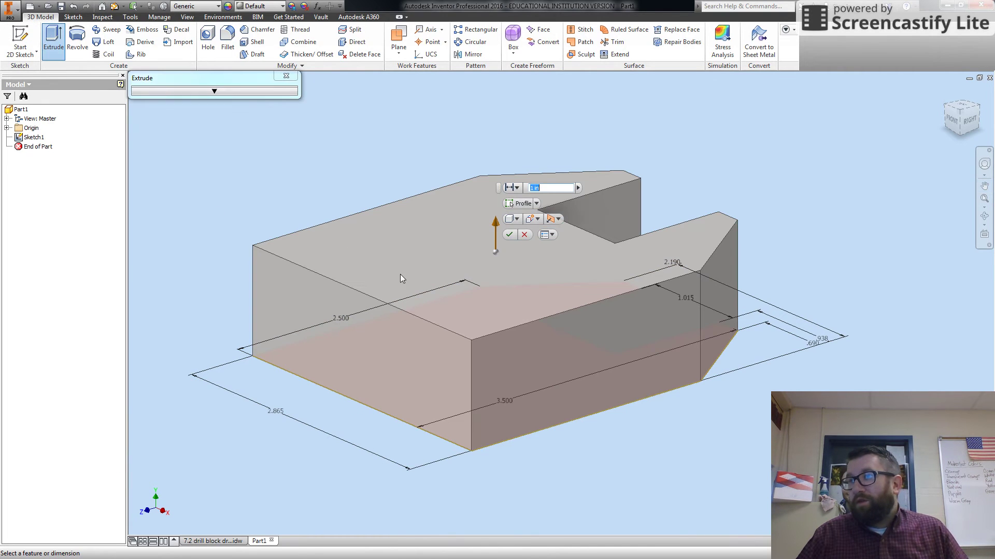
pyautogui.write('1')
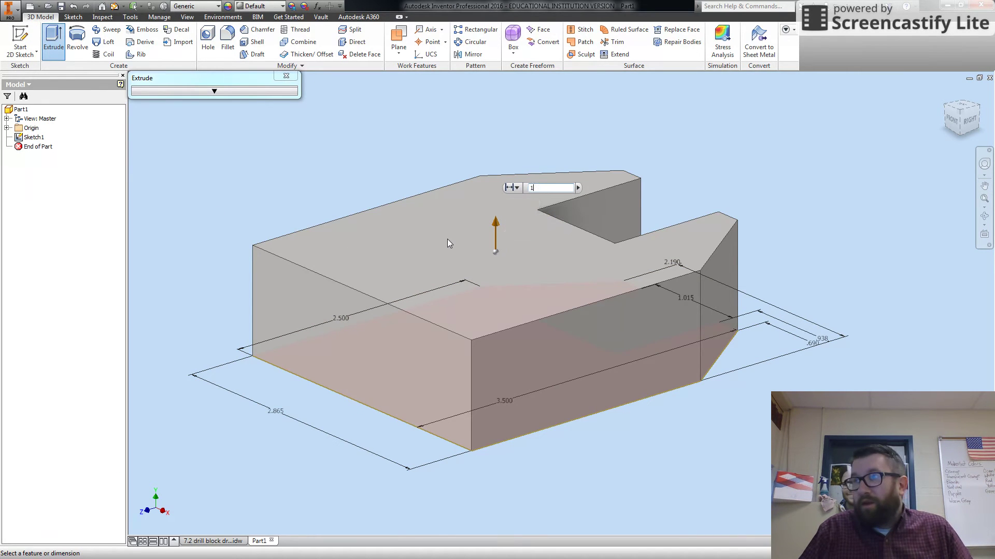
pyautogui.press('Return')
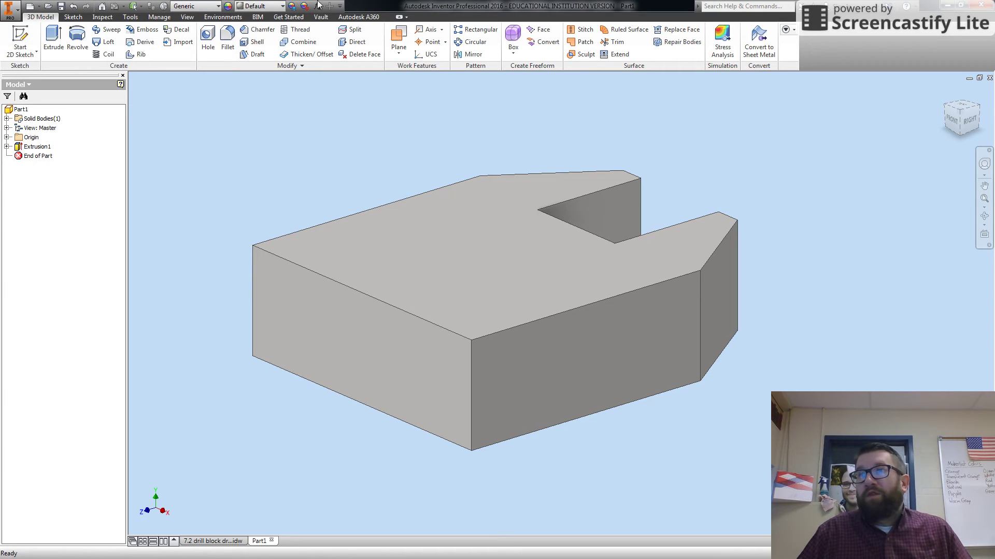
# Step: Start Sketch2 on the block's top face and centre its outline in the view
pyautogui.click(21, 54)
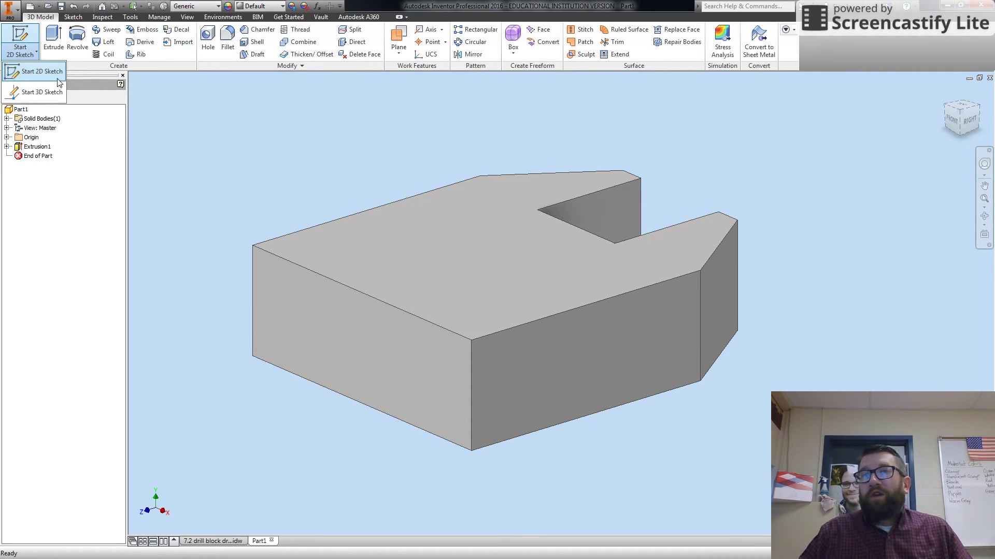
pyautogui.click(56, 77)
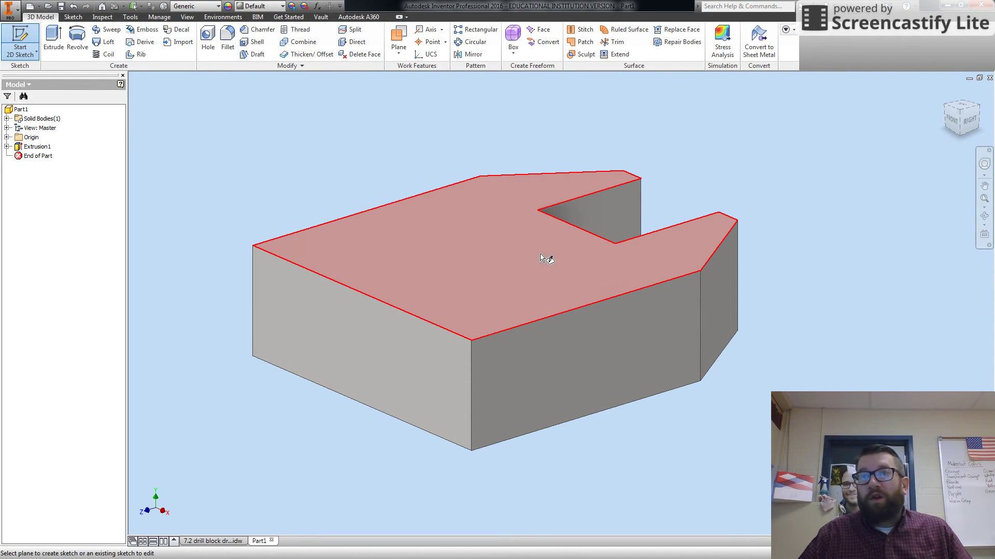
pyautogui.click(506, 276)
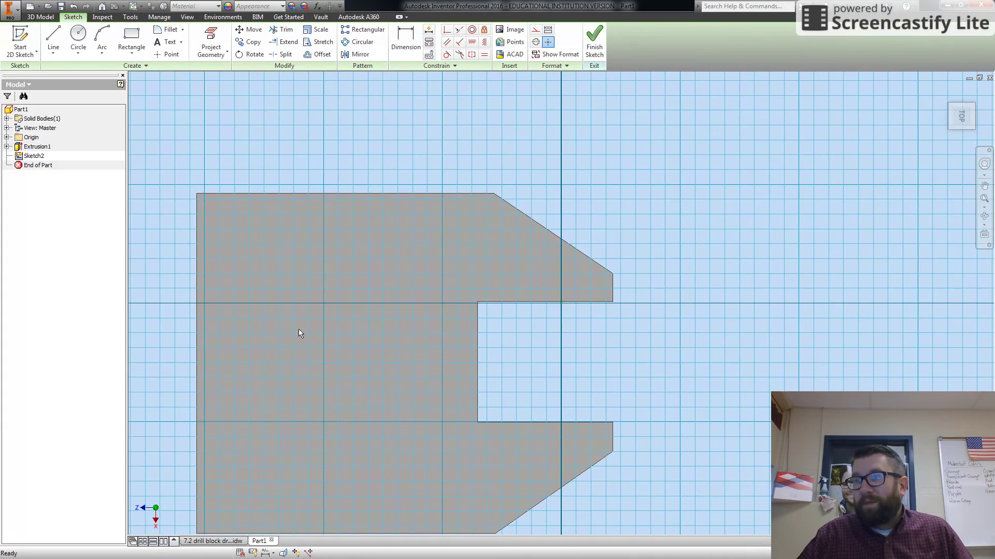
pyautogui.click(984, 186)
pyautogui.moveTo(362, 306)
pyautogui.mouseDown()
pyautogui.moveTo(462, 208)
pyautogui.moveTo(489, 206)
pyautogui.mouseUp()
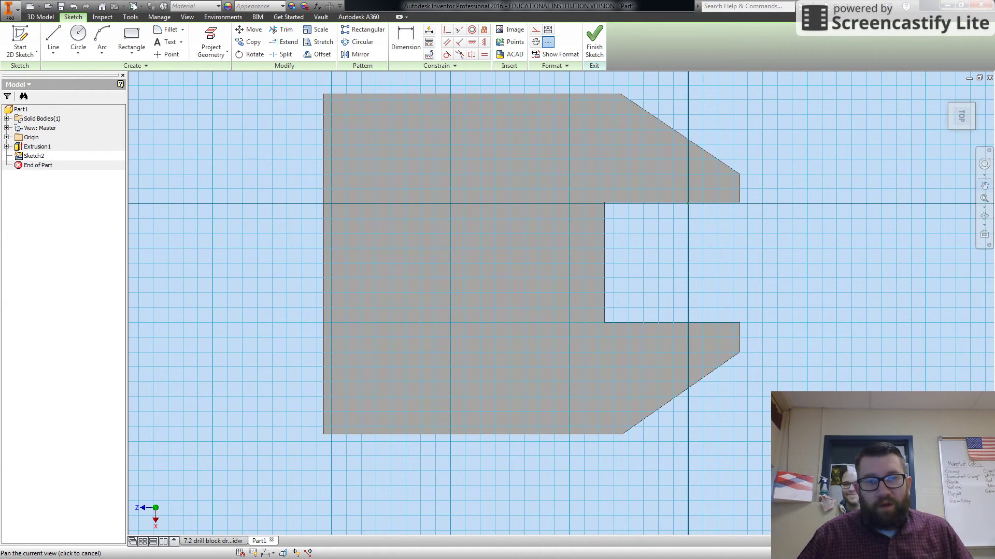
pyautogui.press('Escape')
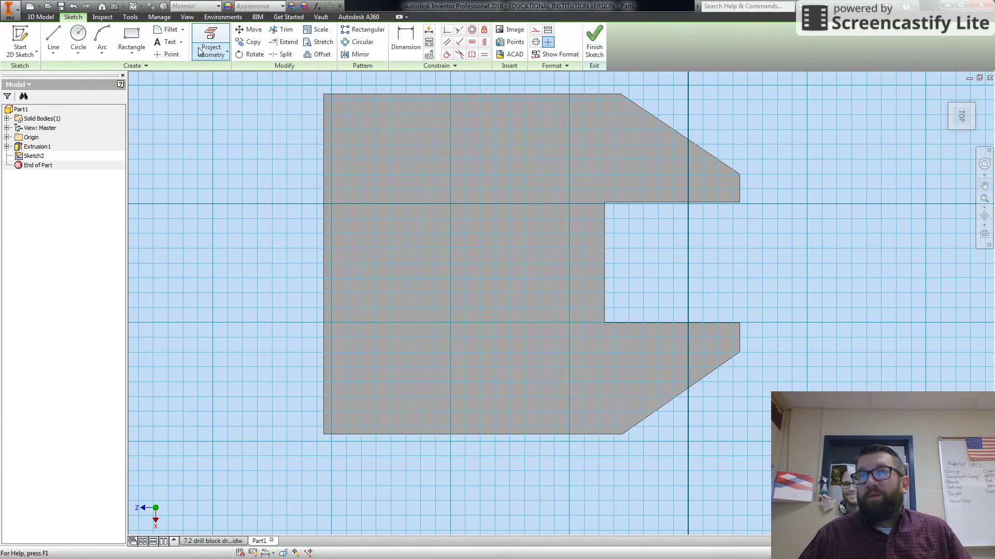
# Step: Place two sketch points side by side on the left part of the top face
pyautogui.click(167, 54)
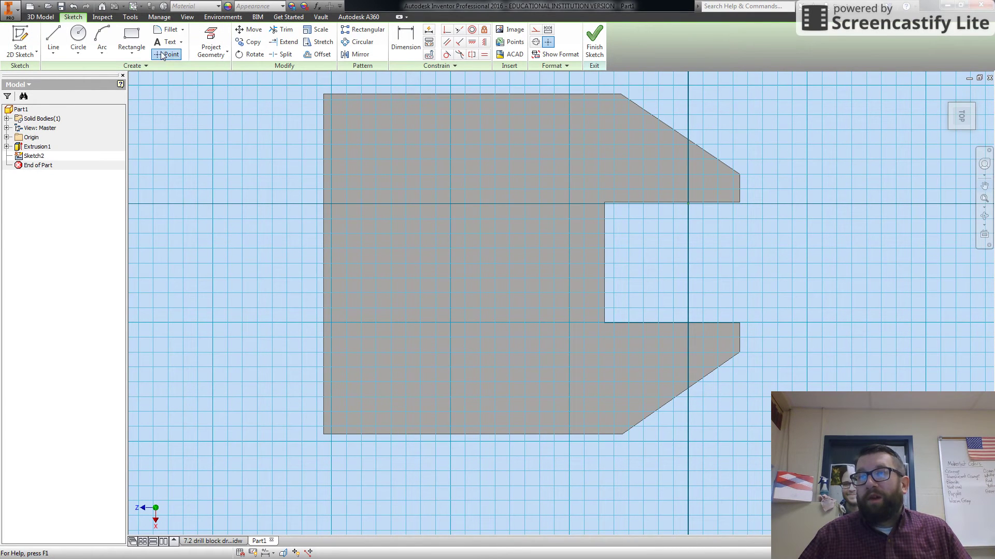
pyautogui.click(415, 257)
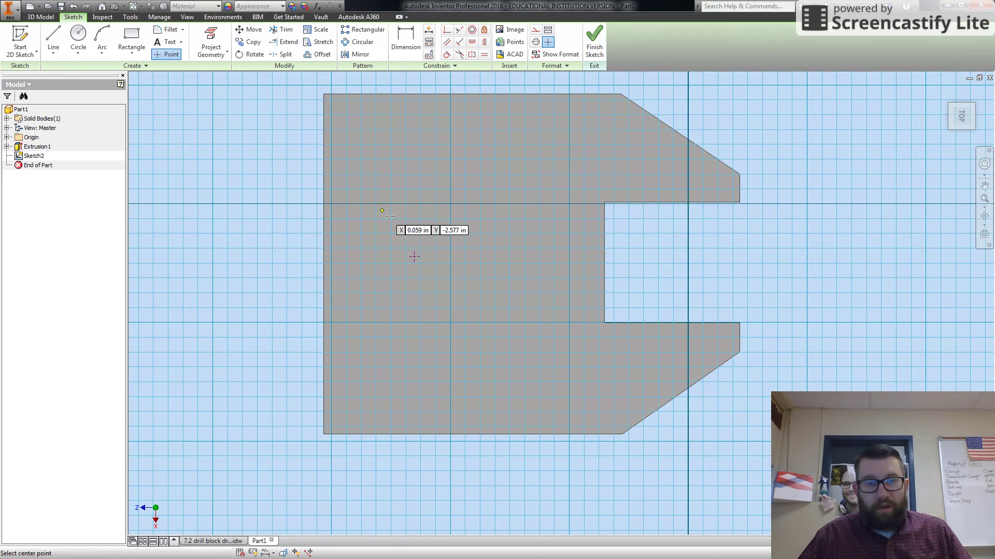
pyautogui.click(371, 257)
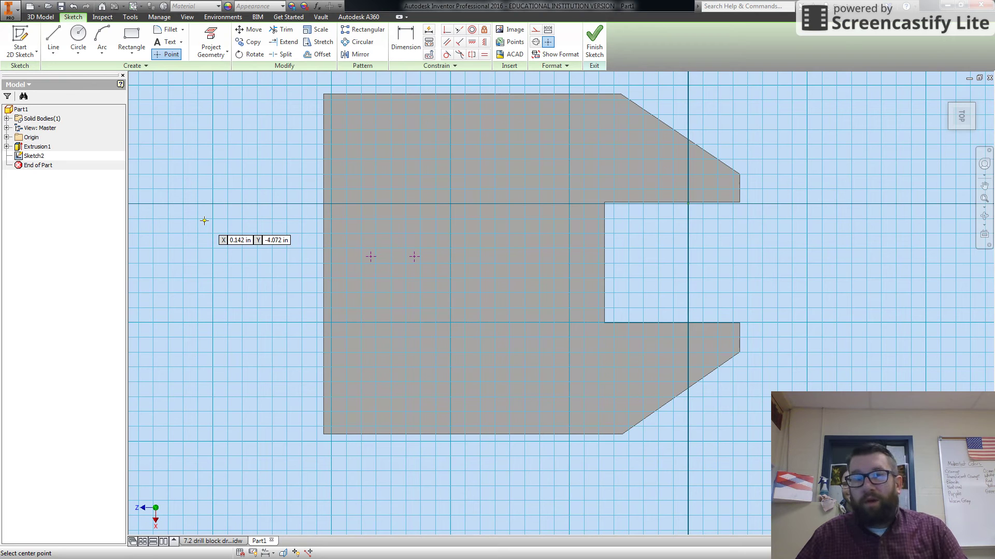
pyautogui.press('Escape')
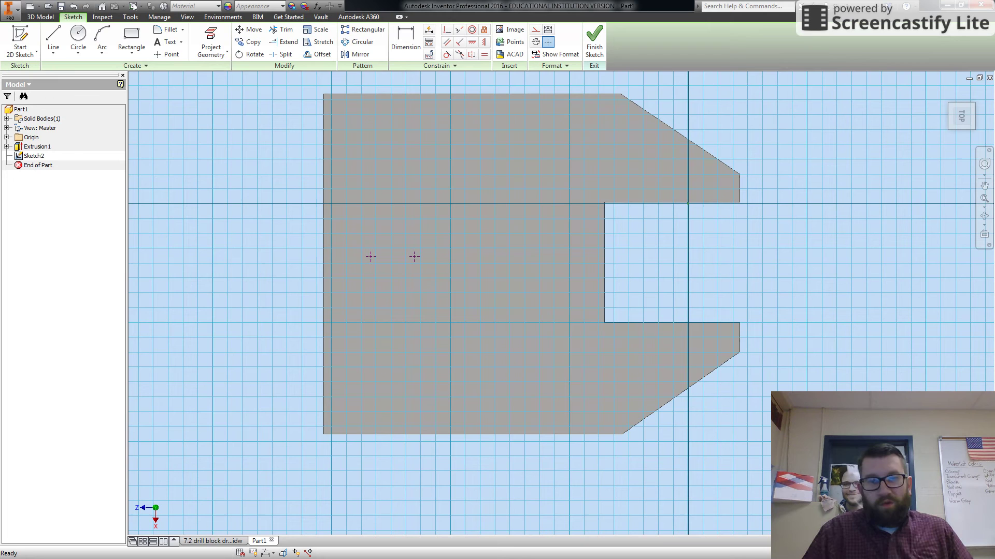
# Step: Dimension the right centre point 1.062 from the block's left edge and 1.438 from its top edge
pyautogui.click(406, 41)
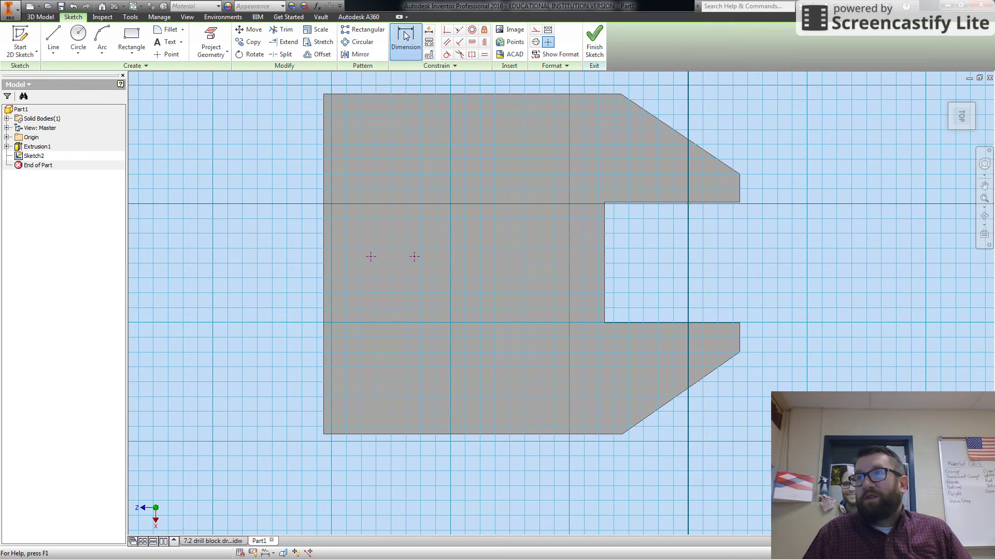
pyautogui.click(325, 256)
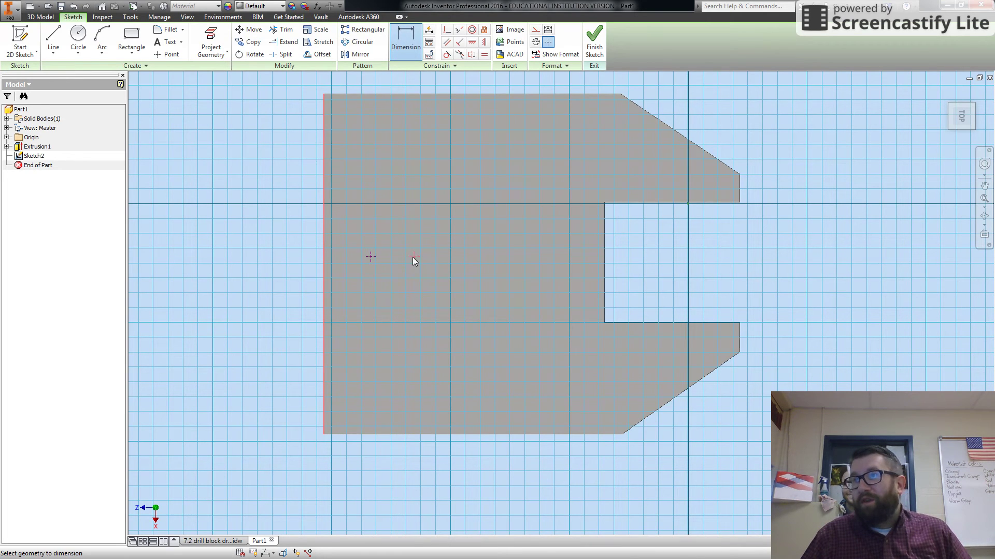
pyautogui.click(414, 255)
pyautogui.click(377, 169)
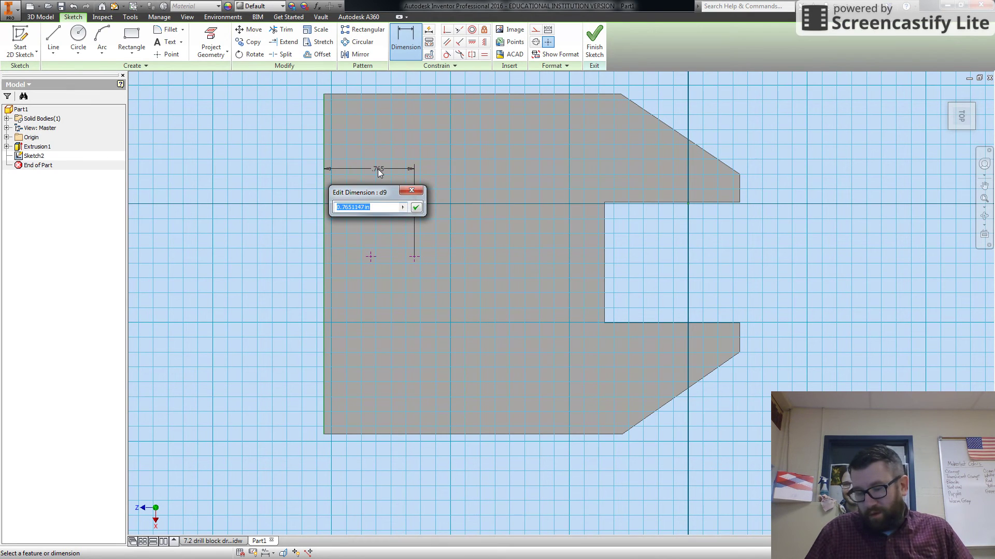
pyautogui.write('1.062')
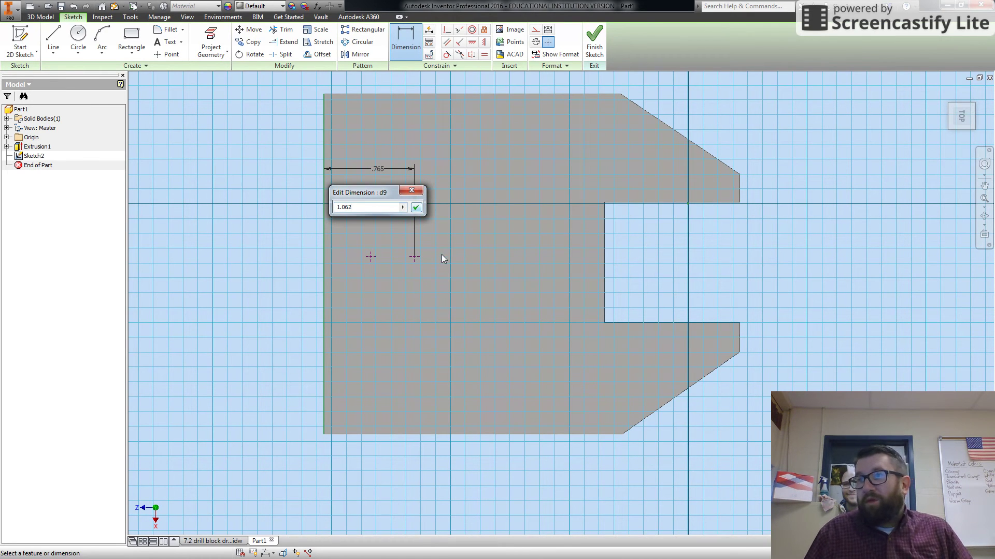
pyautogui.press('Return')
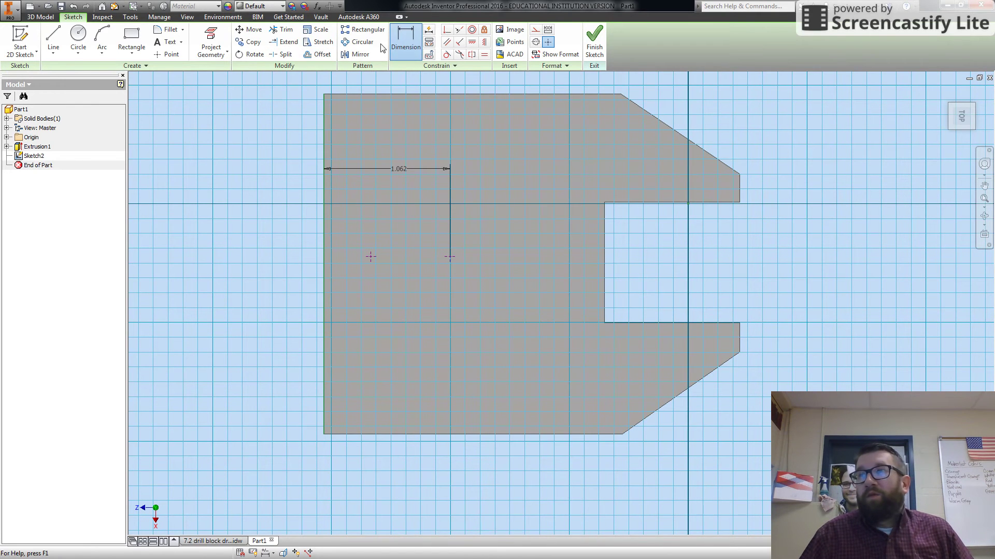
pyautogui.click(362, 94)
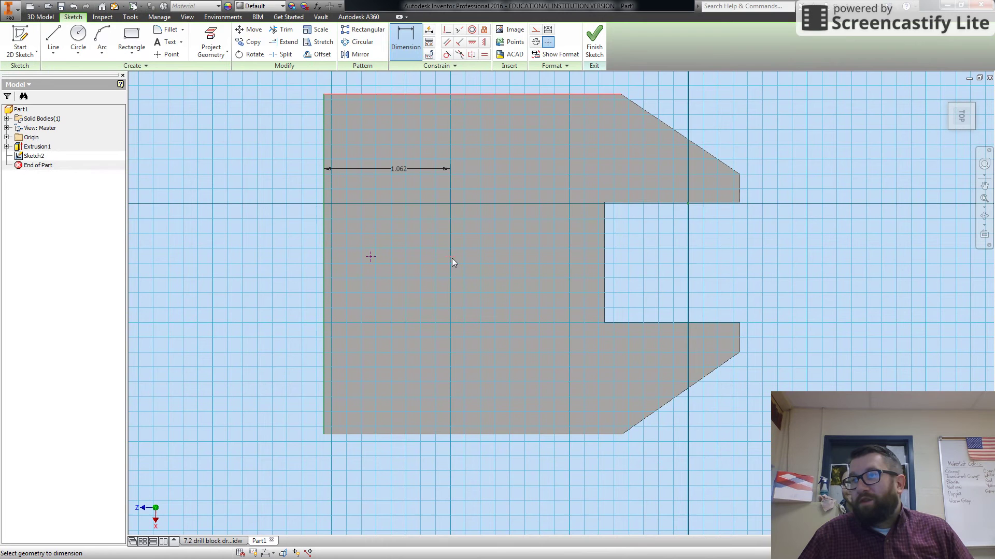
pyautogui.click(450, 258)
pyautogui.click(286, 220)
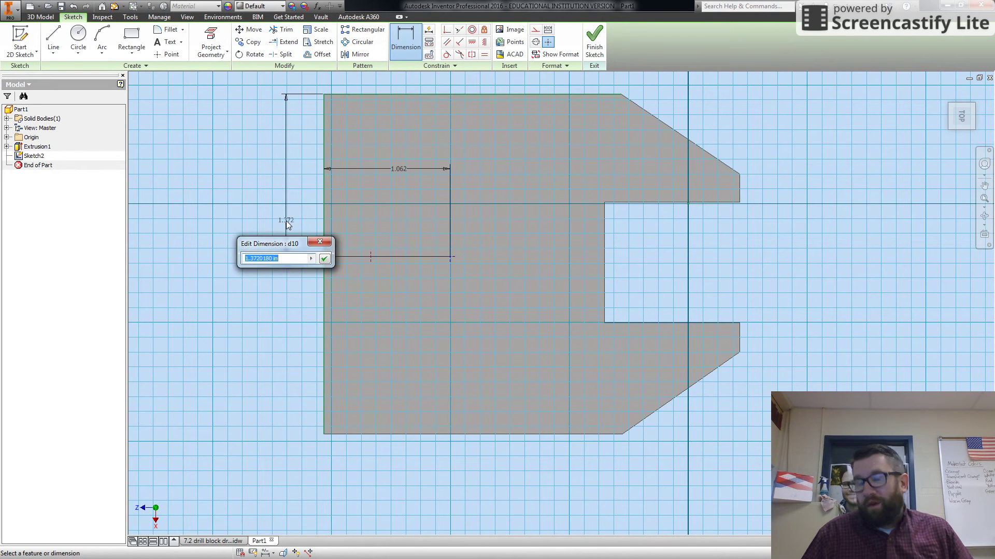
pyautogui.write('1.43')
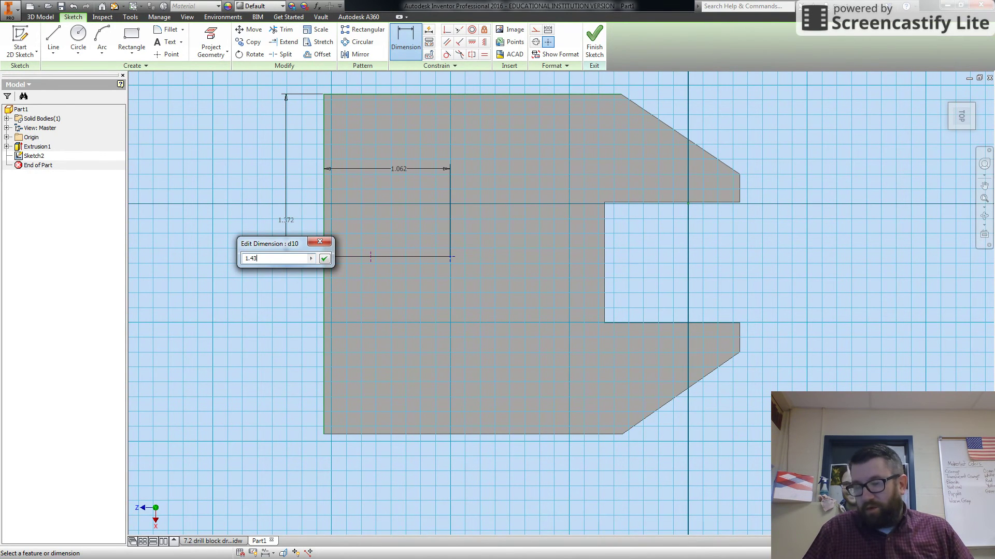
pyautogui.write('8')
pyautogui.press('Return')
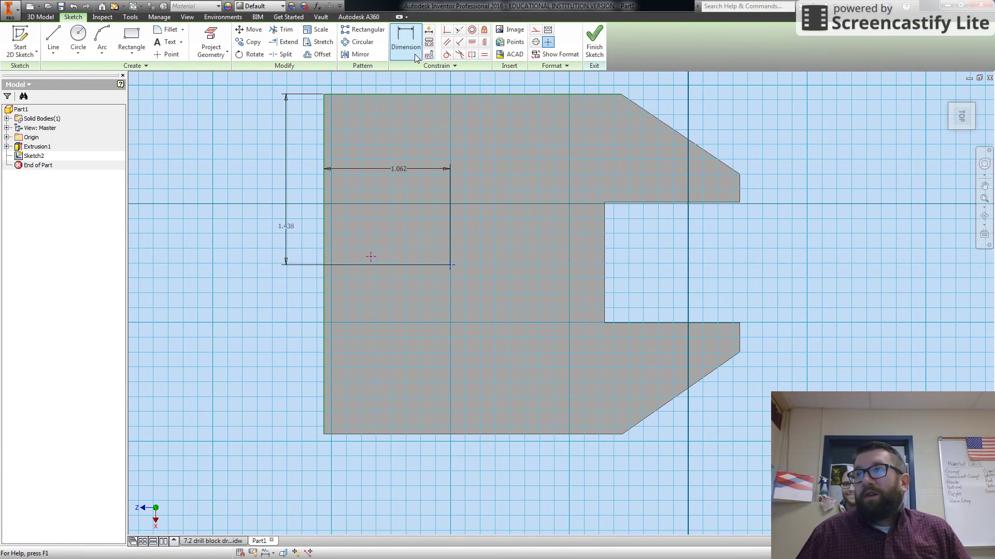
# Step: Dimension the left hole centre point 0.5 from the block's left edge
pyautogui.click(371, 258)
pyautogui.click(324, 250)
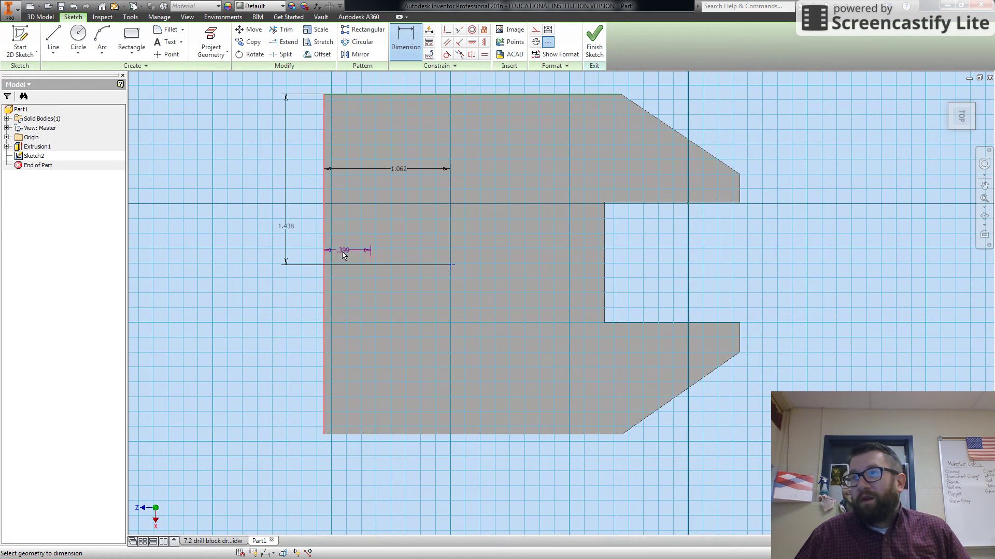
pyautogui.click(337, 222)
pyautogui.write('0.5')
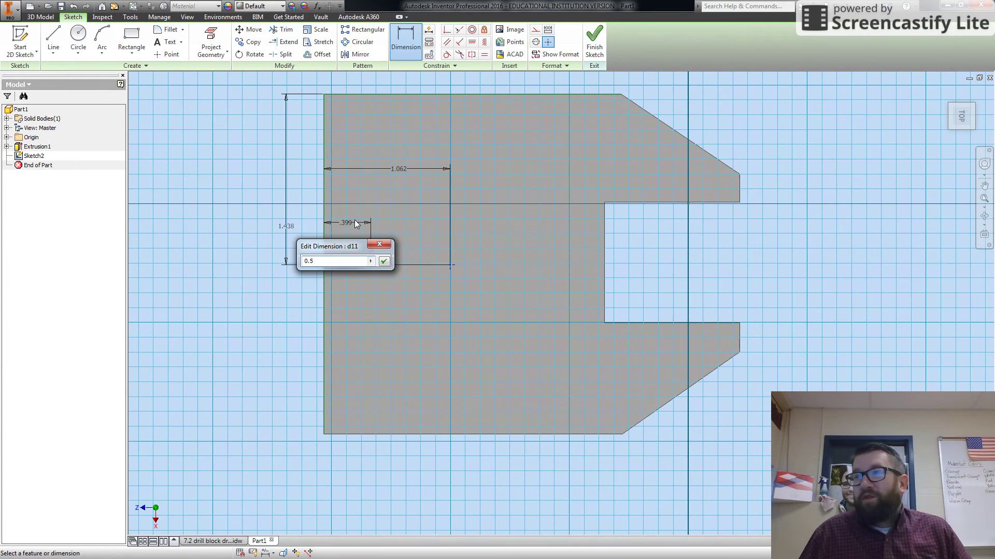
pyautogui.press('Return')
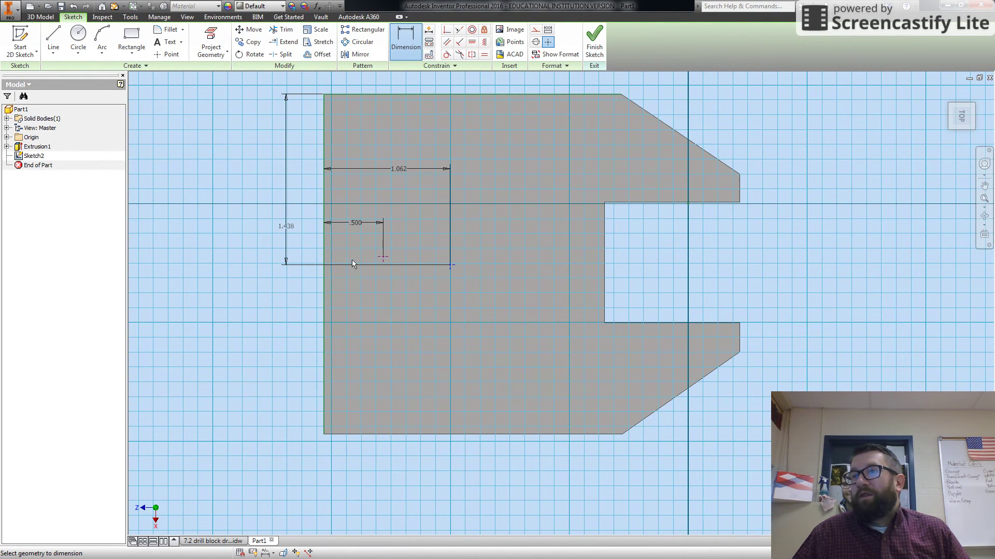
# Step: Dimension the hole centre point 1.438 below the sketch's top edge
pyautogui.click(355, 97)
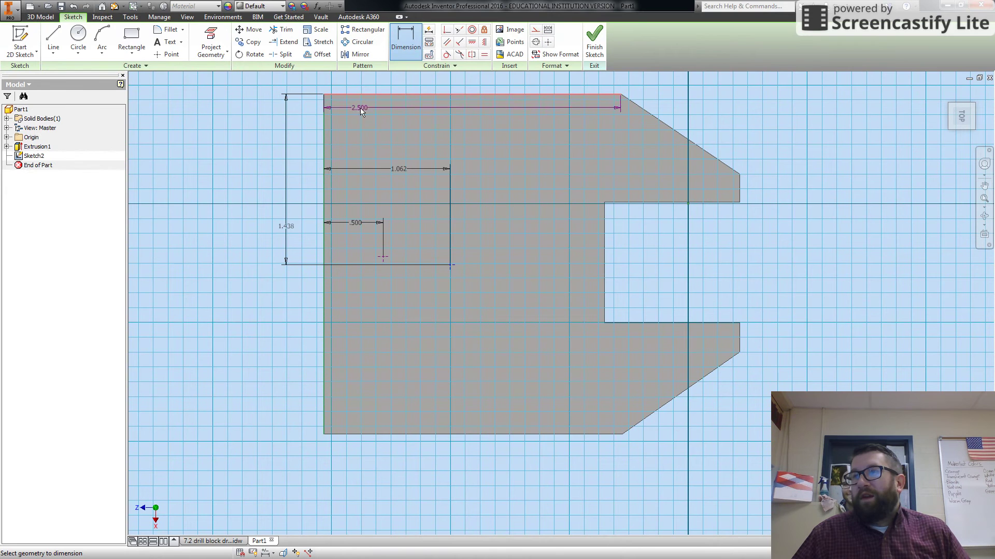
pyautogui.click(383, 257)
pyautogui.click(304, 245)
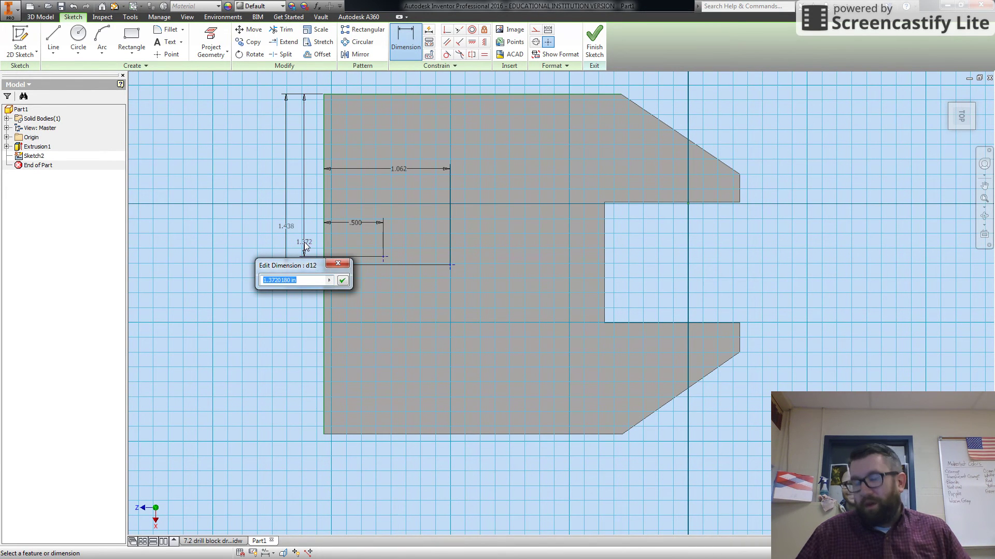
pyautogui.write('1.438')
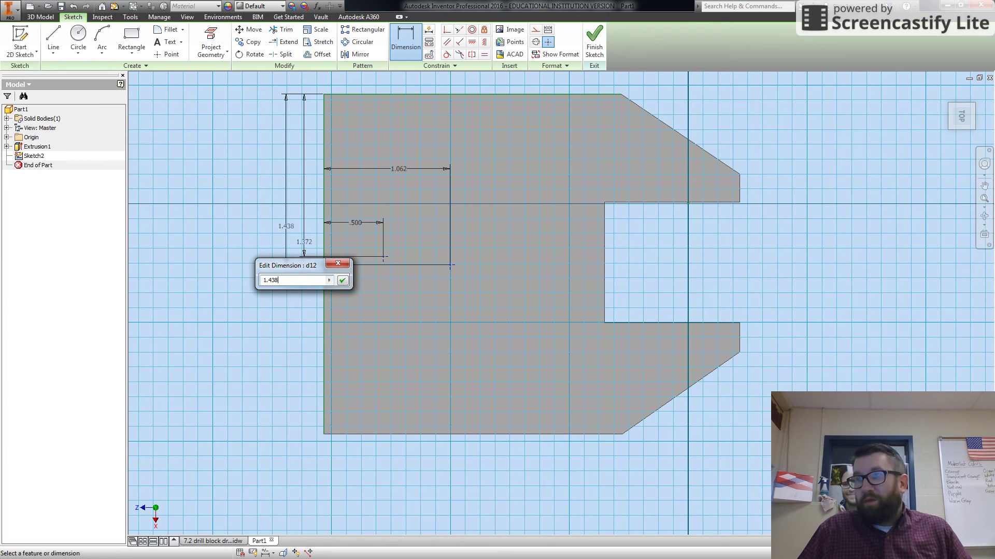
pyautogui.press('Return')
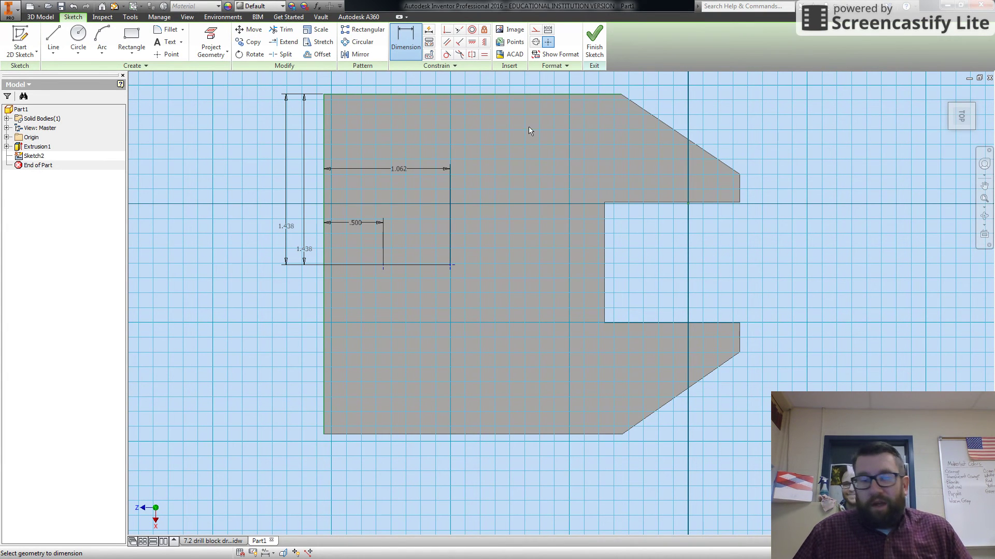
# Step: Finish Sketch2 and orbit the part to bring its front face into view
pyautogui.click(587, 41)
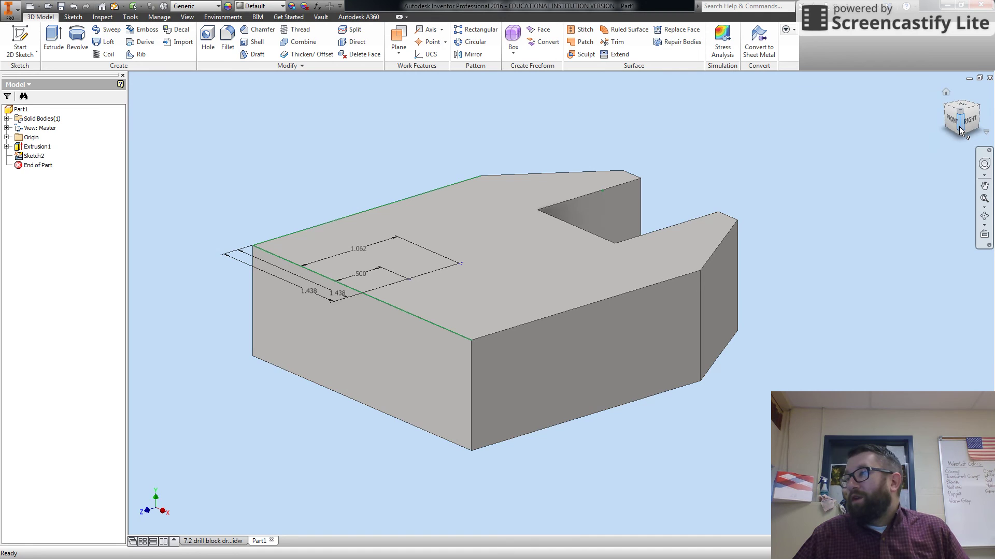
pyautogui.moveTo(505, 305)
pyautogui.keyDown('shift'); pyautogui.mouseDown(button='middle')
pyautogui.moveTo(549, 311)
pyautogui.moveTo(508, 303)
pyautogui.mouseUp(button='middle'); pyautogui.keyUp('shift')
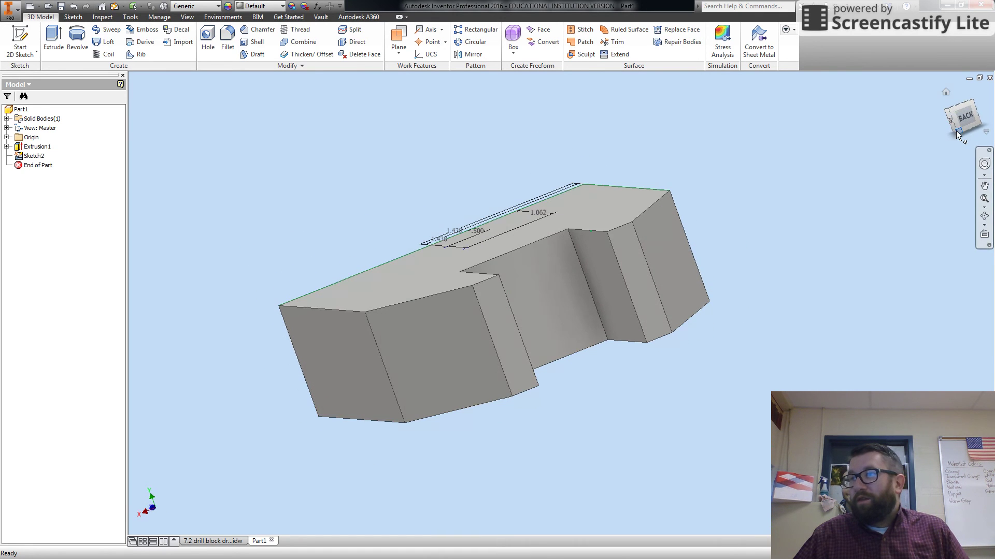
# Step: Start a new 2D sketch, Sketch3, on the block's front face
pyautogui.click(26, 55)
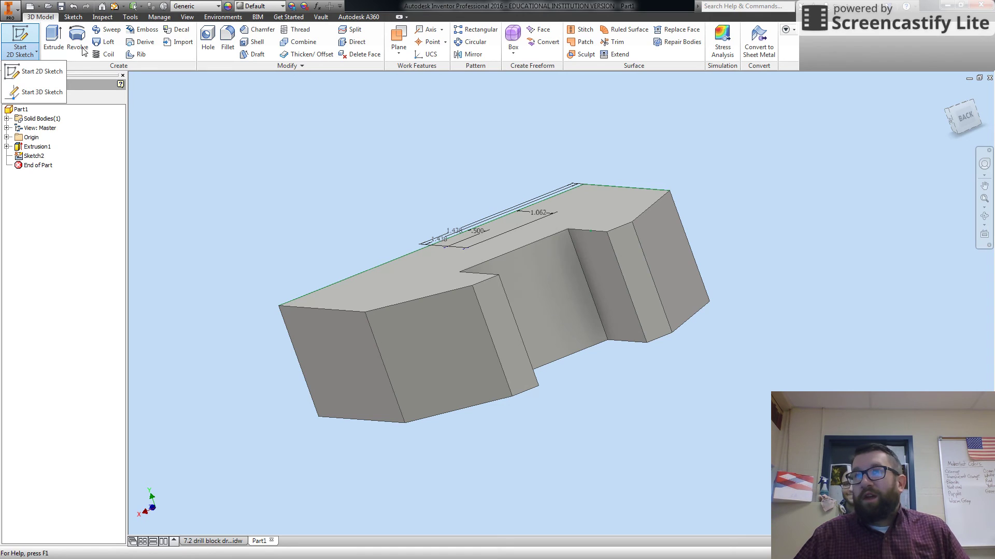
pyautogui.click(32, 77)
pyautogui.click(554, 280)
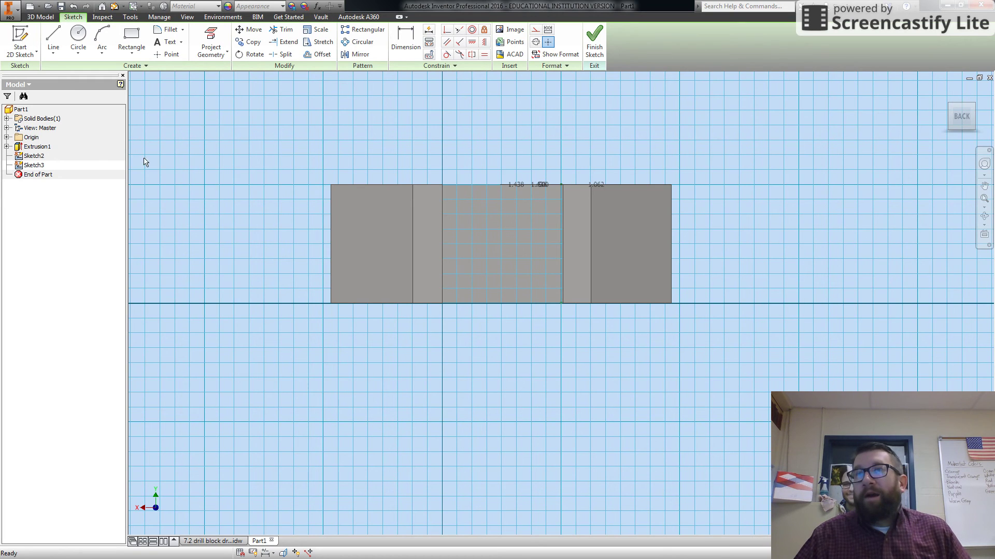
# Step: Place a sketch point mid front face and dimension it 0.500 below the top edge
pyautogui.click(168, 55)
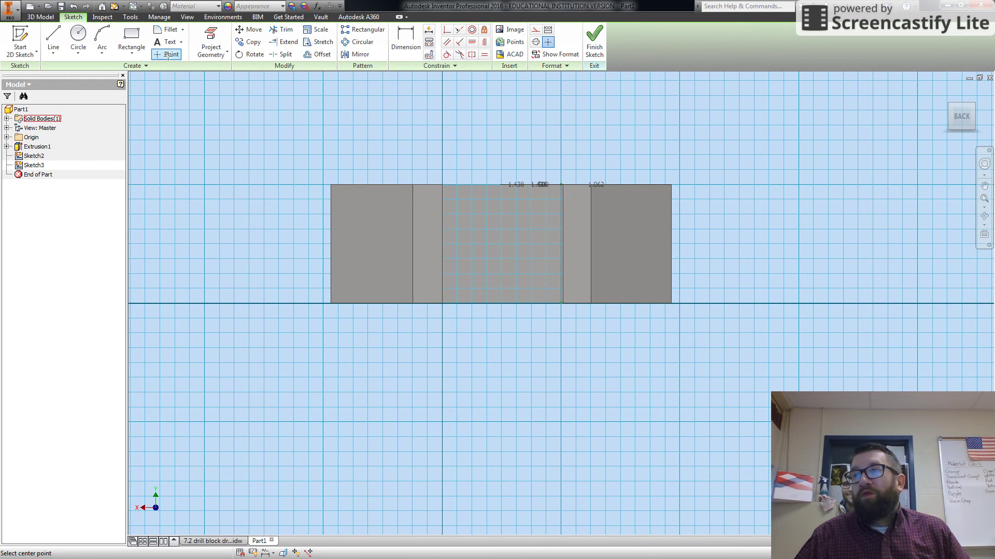
pyautogui.click(502, 240)
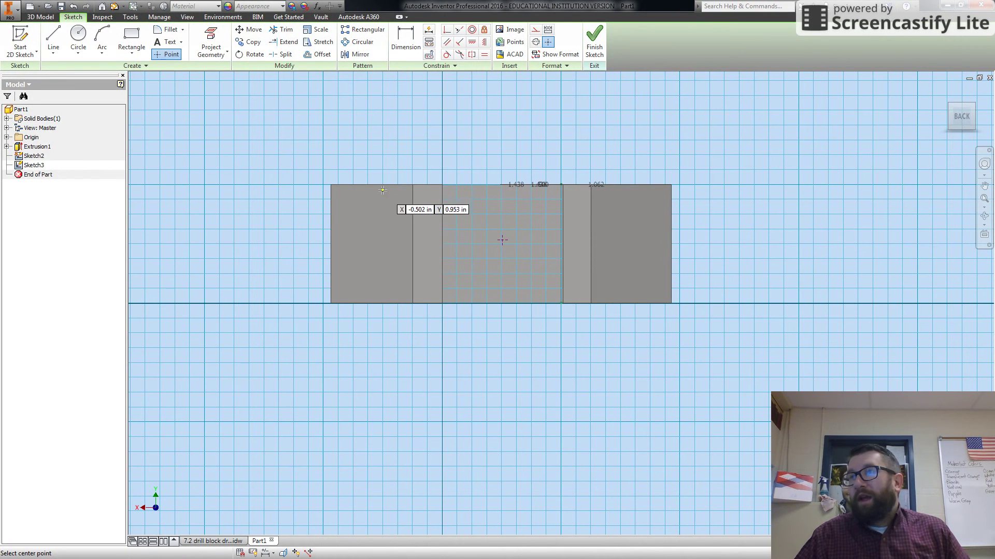
pyautogui.click(405, 39)
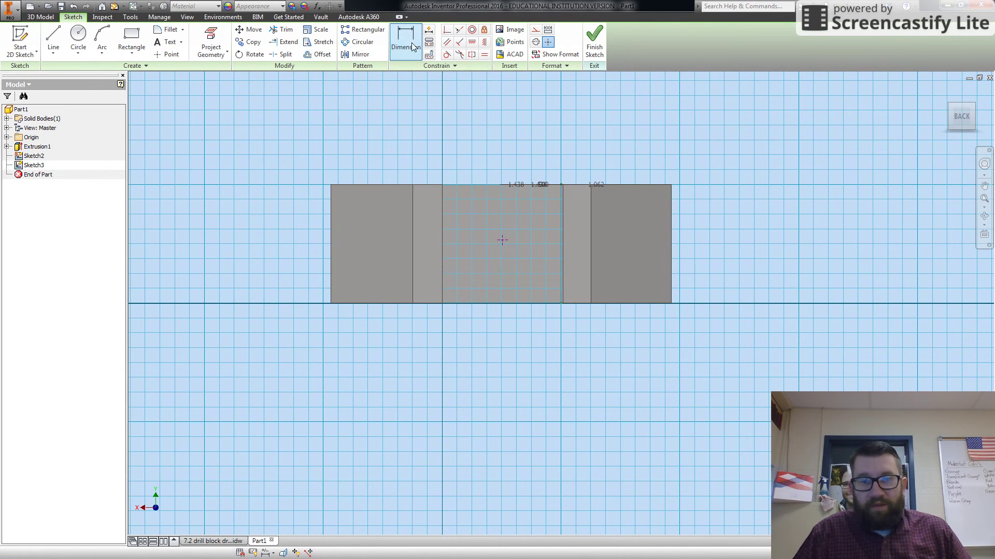
pyautogui.click(486, 184)
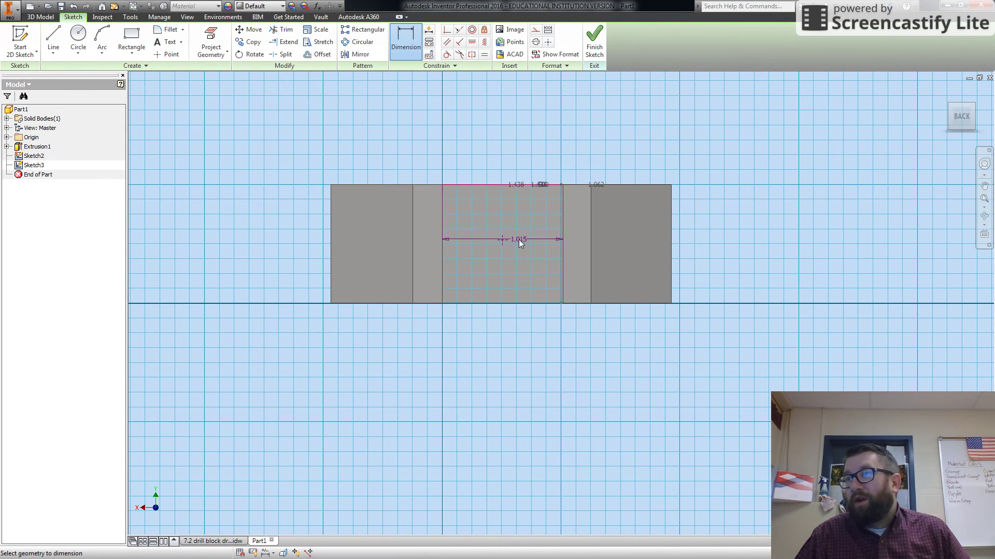
pyautogui.click(502, 240)
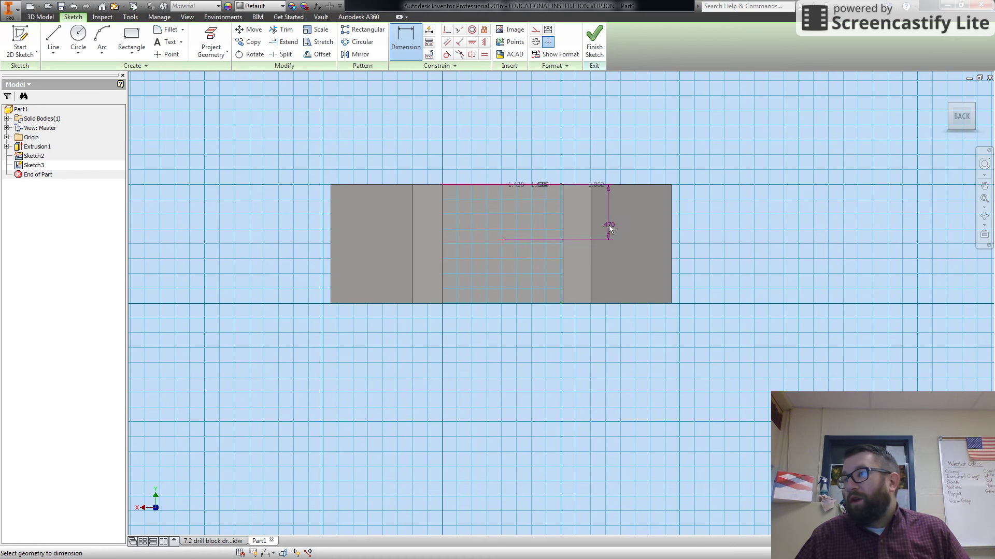
pyautogui.click(705, 218)
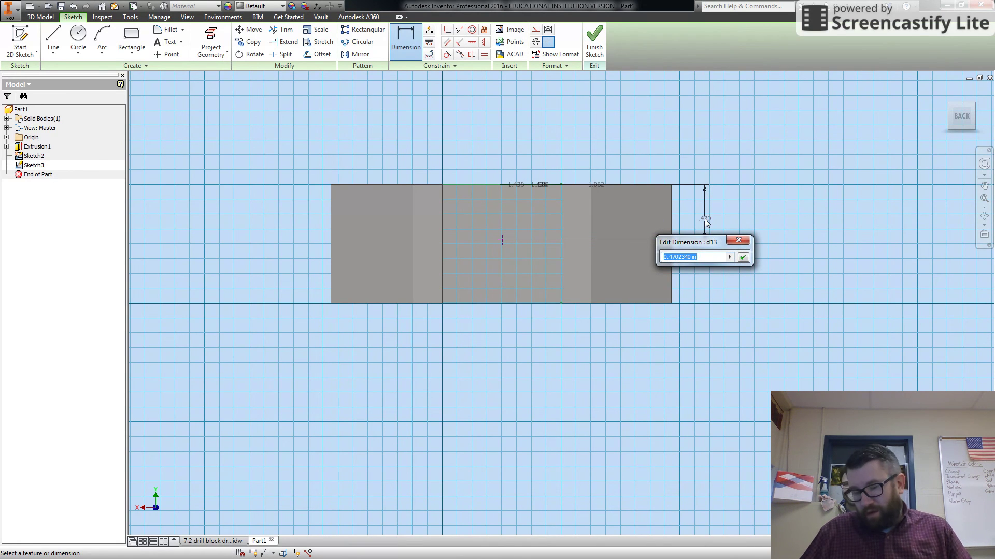
pyautogui.write('0.5')
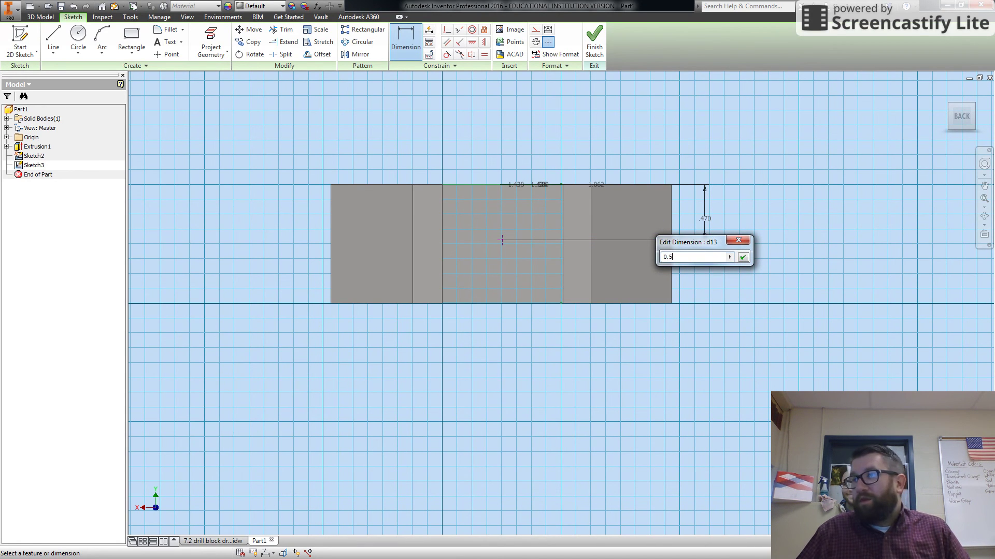
pyautogui.press('Return')
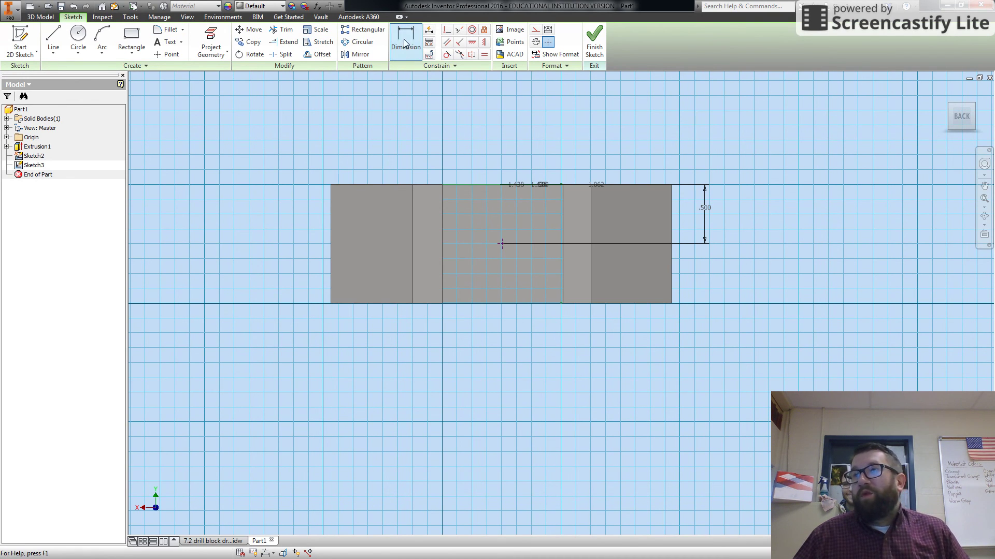
# Step: Add a 1.438 horizontal dimension from the block's left edge to the Sketch3 point
pyautogui.click(331, 246)
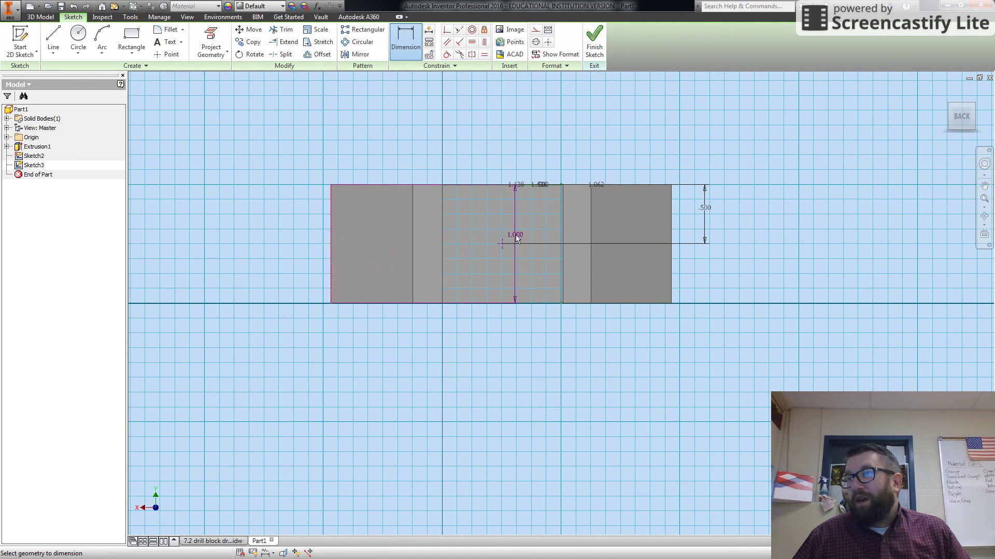
pyautogui.click(501, 244)
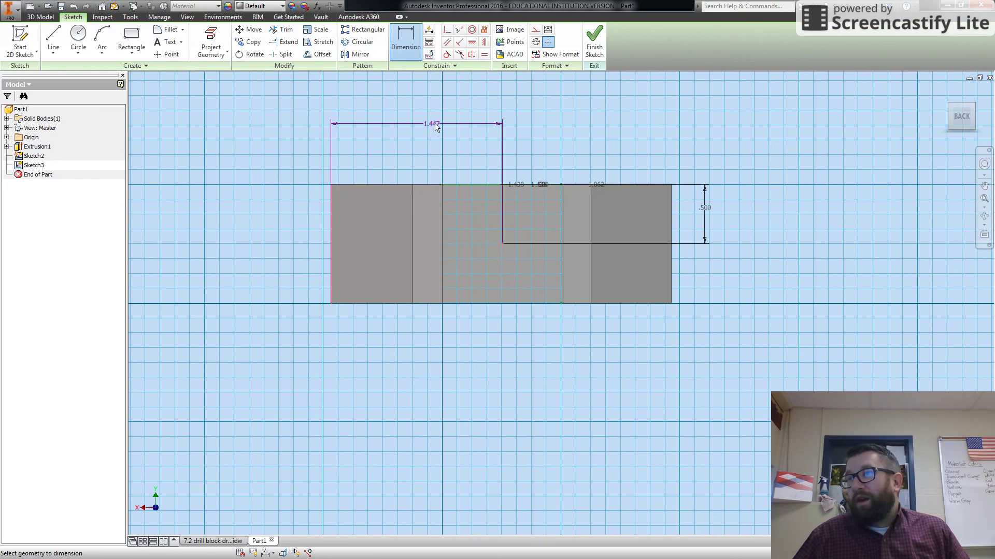
pyautogui.click(427, 124)
pyautogui.write('1')
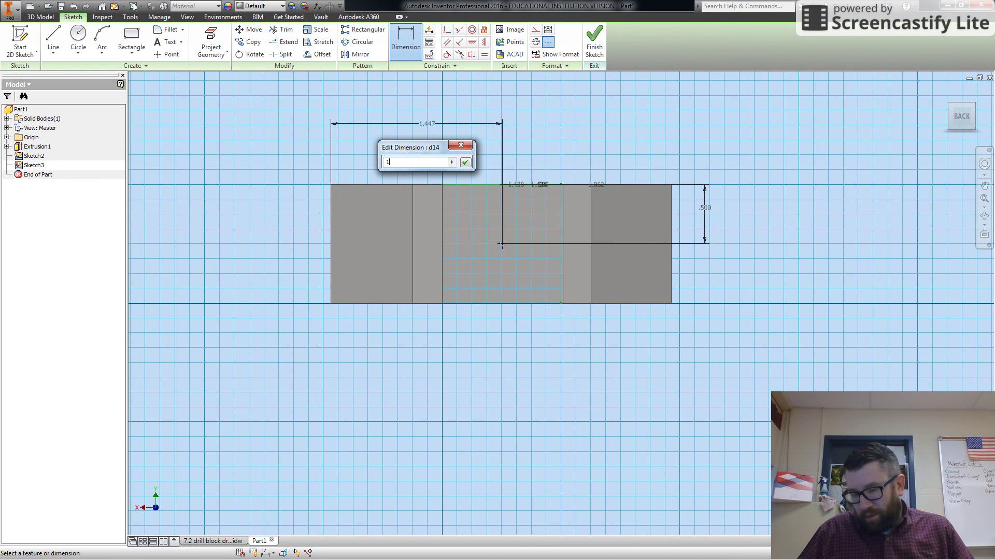
pyautogui.write('.438')
pyautogui.press('Return')
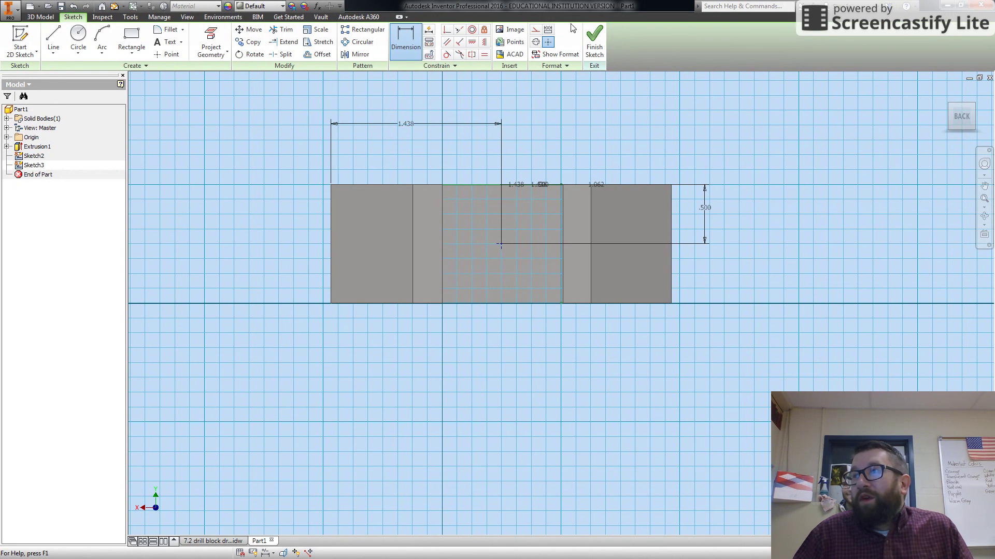
# Step: Finish Sketch3 and return to the 3D part
pyautogui.click(595, 50)
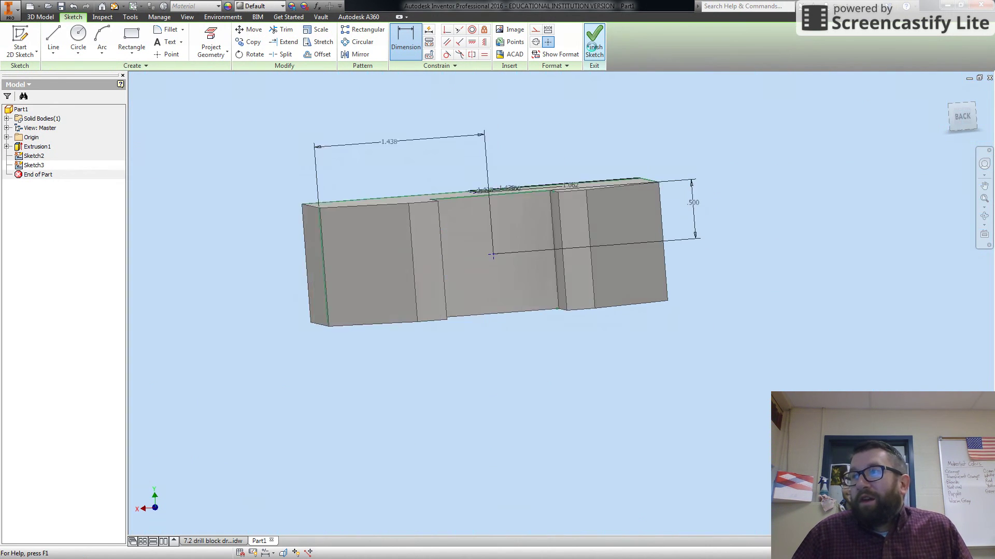